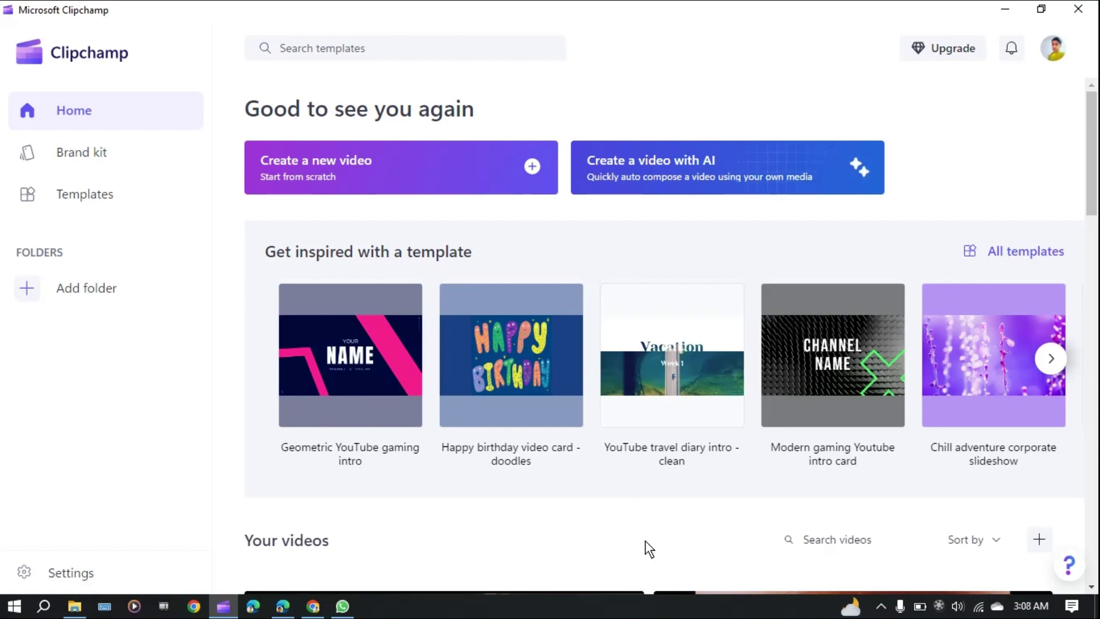
Create a new video from scratch and import Sonic.the.Hedgehog.2.2022.720p.WEB-DL.Hindi-English.x264.mkv.
{"action": "left_click", "coordinate": [472, 157]}
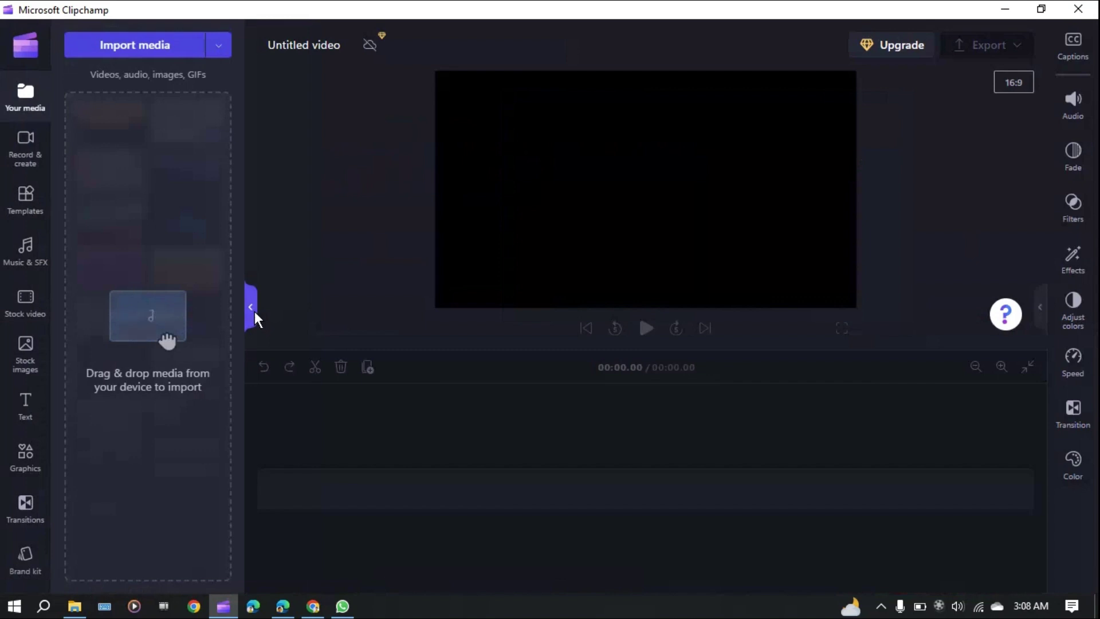
{"action": "left_click", "coordinate": [146, 43]}
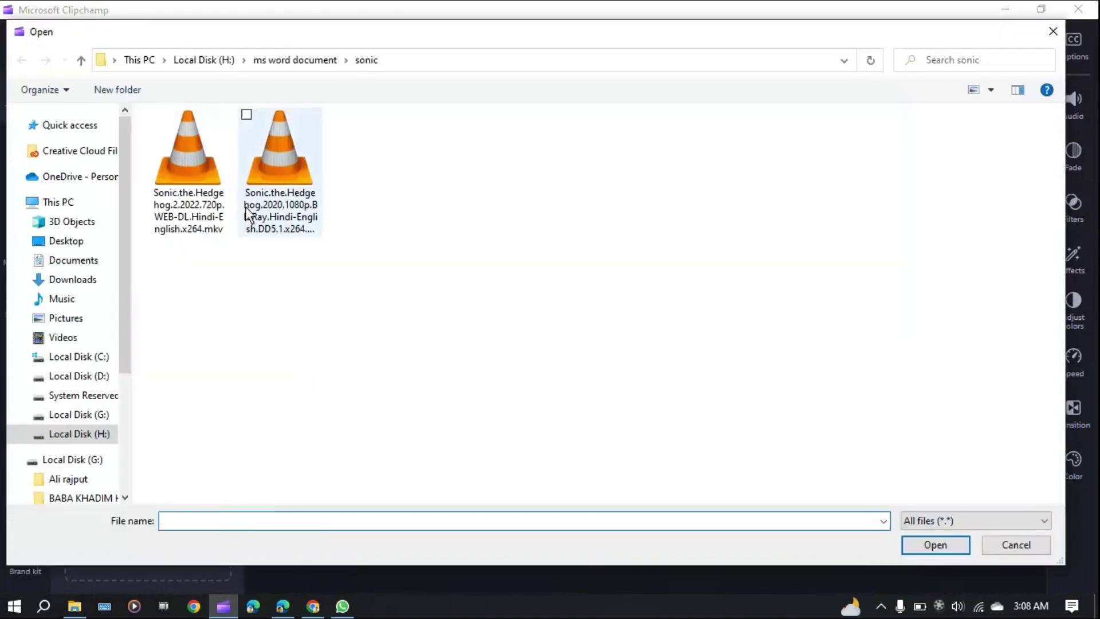
{"action": "double_click", "coordinate": [199, 192]}
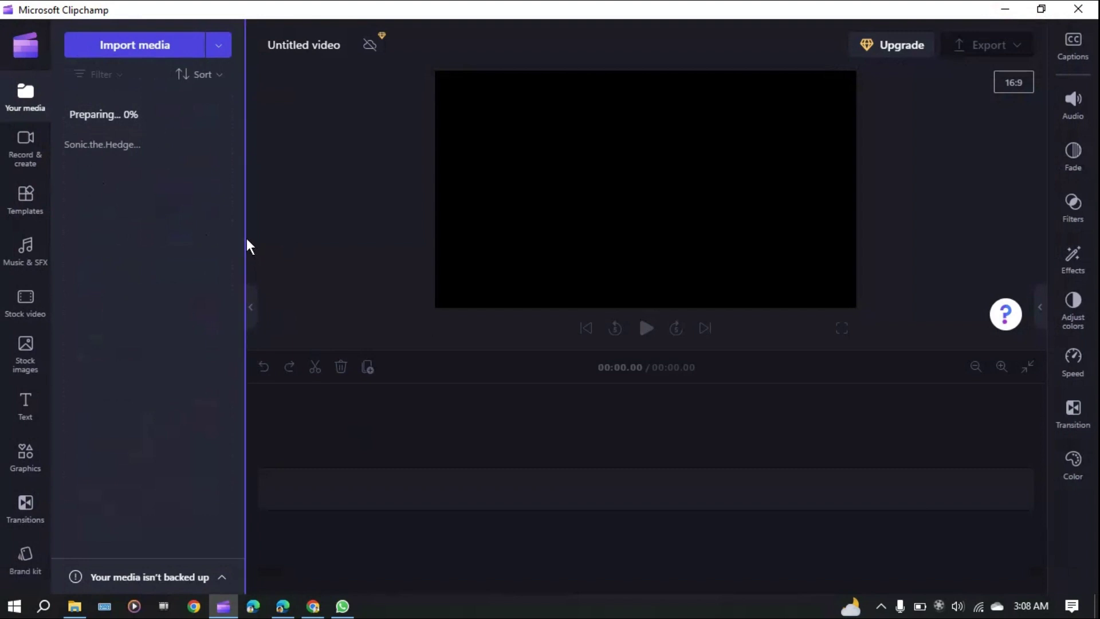
Add the imported Sonic clip to the timeline and fit the timeline to its full length.
{"action": "left_click", "coordinate": [1074, 99]}
{"action": "left_click", "coordinate": [1077, 45]}
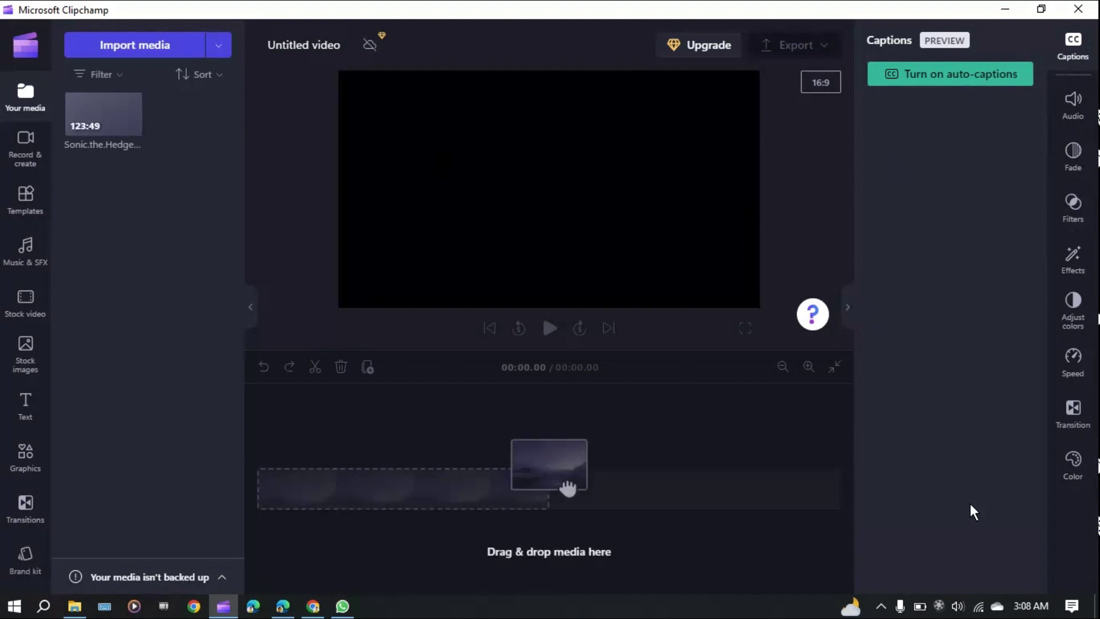
{"action": "mouse_move", "coordinate": [135, 132]}
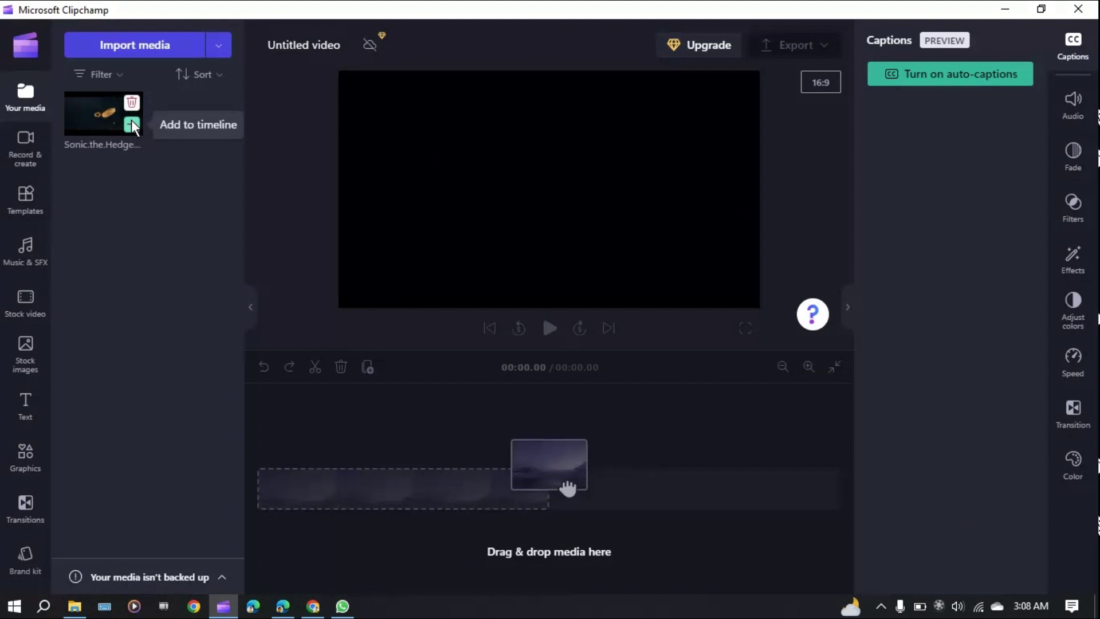
{"action": "left_click", "coordinate": [132, 123]}
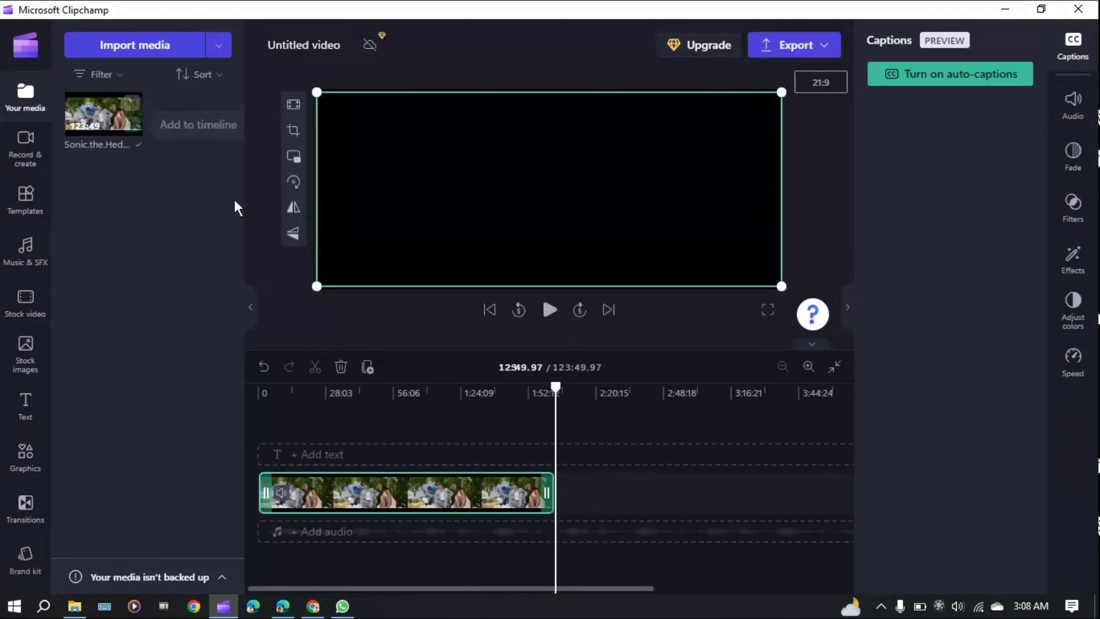
{"action": "left_click", "coordinate": [835, 367]}
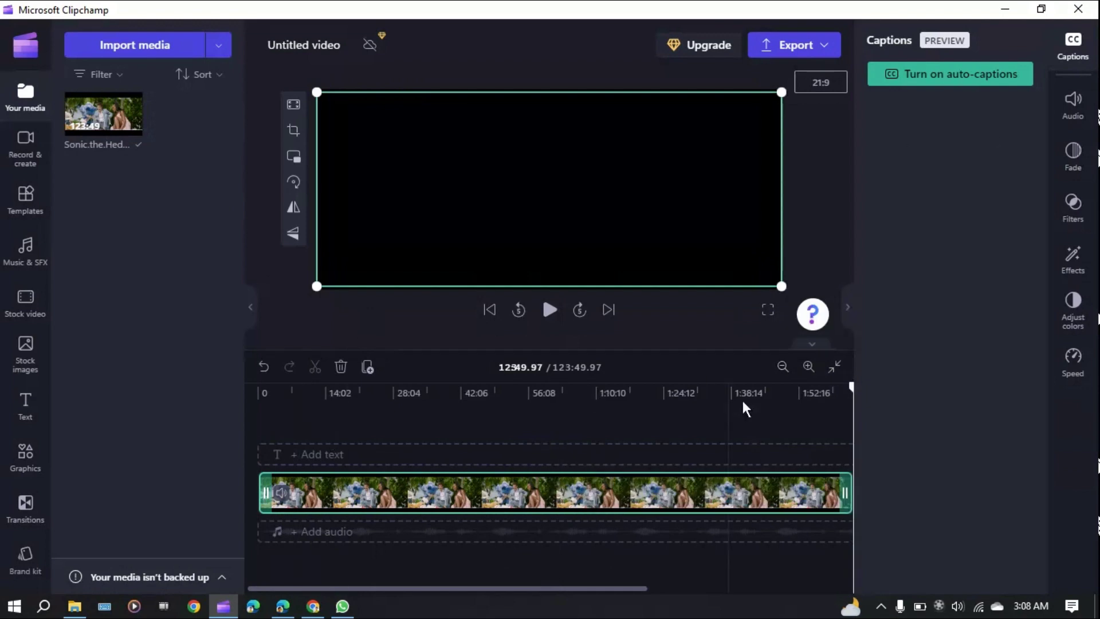
Preview the clip briefly from about 62:06, hide the media library, and refit the timeline.
{"action": "left_click", "coordinate": [557, 436]}
{"action": "key", "text": "space"}
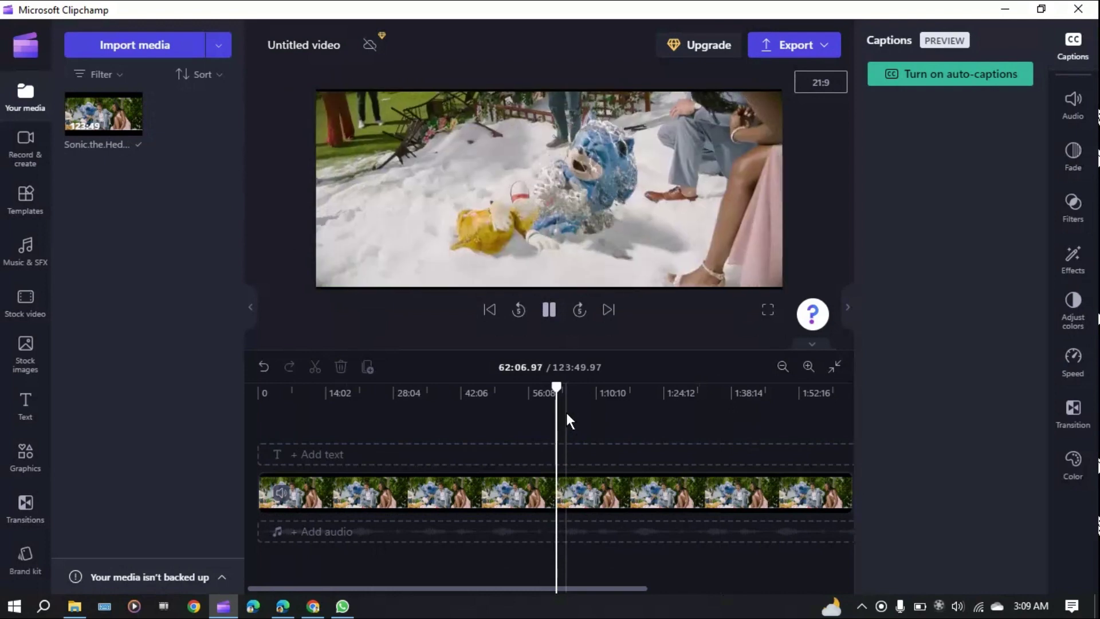
{"action": "key", "text": "space"}
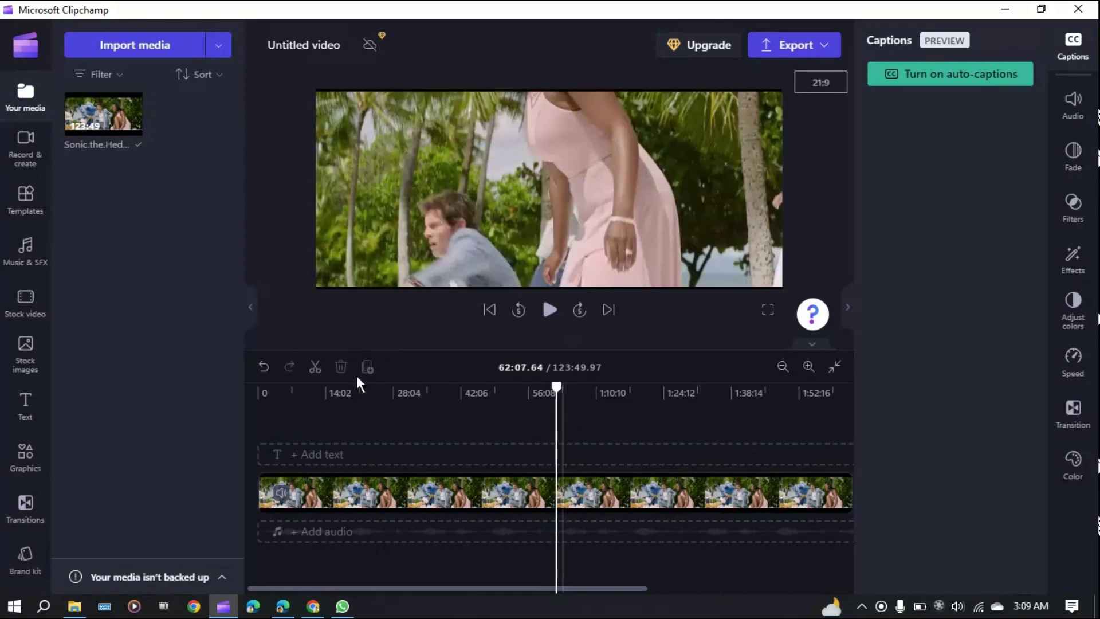
{"action": "left_click", "coordinate": [250, 307]}
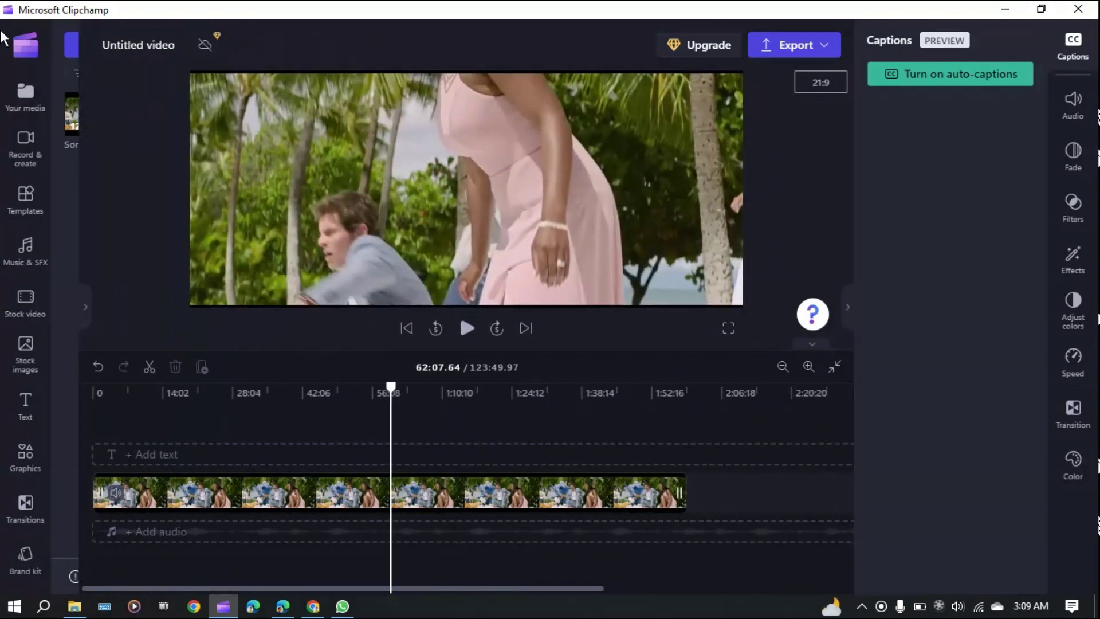
{"action": "left_click", "coordinate": [835, 368]}
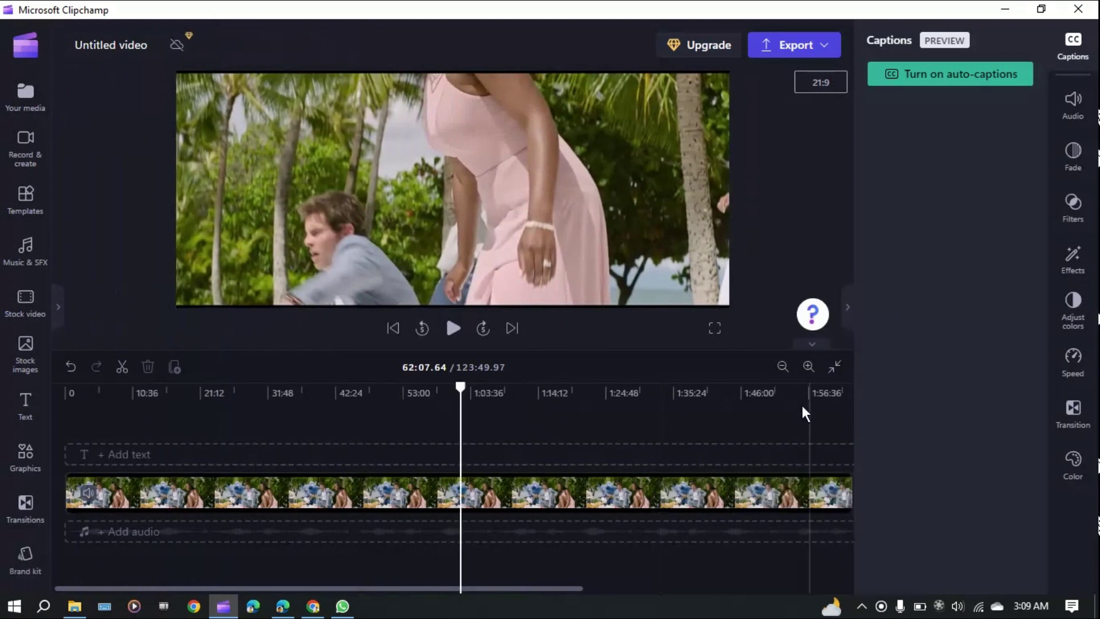
Start detaching the audio from the Sonic clip on the timeline.
{"action": "left_click", "coordinate": [1073, 106]}
{"action": "left_click", "coordinate": [625, 485]}
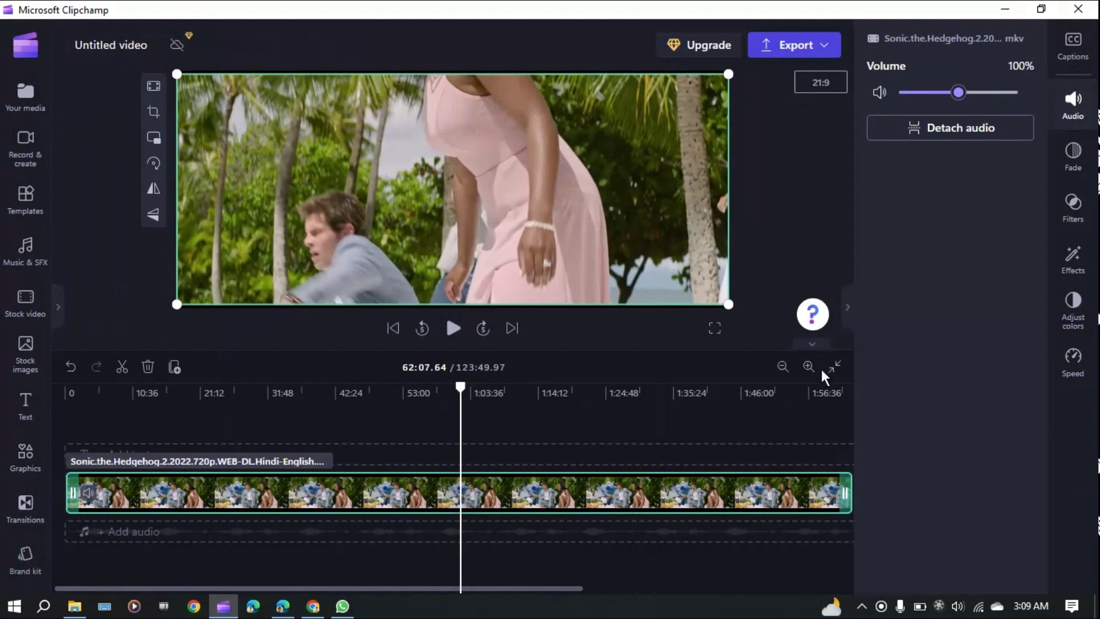
{"action": "left_click", "coordinate": [963, 133]}
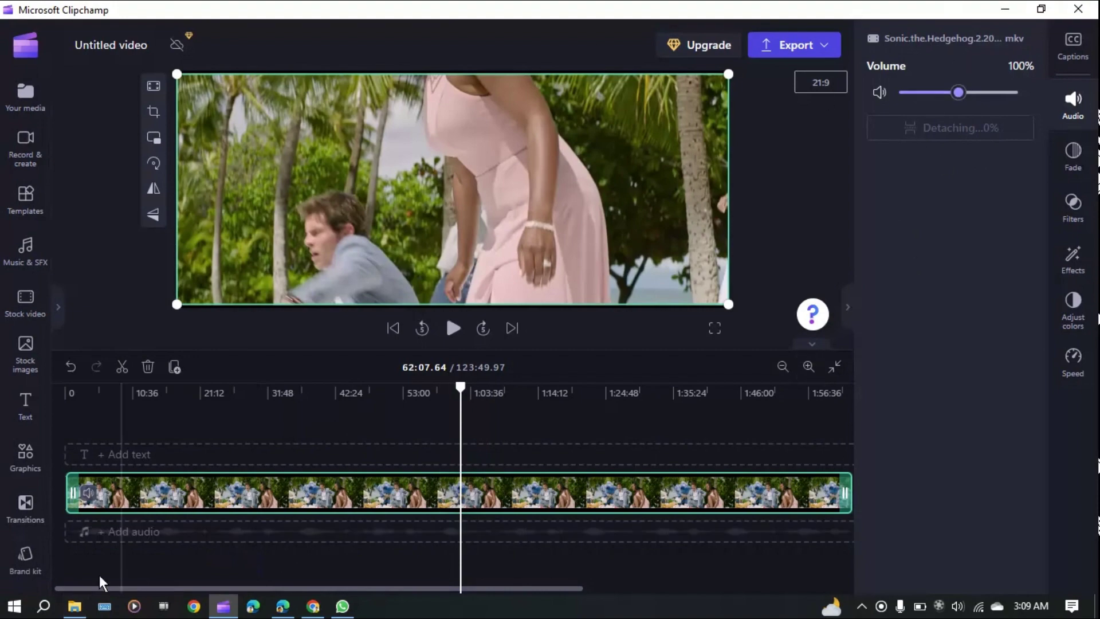
{"action": "left_click", "coordinate": [74, 606]}
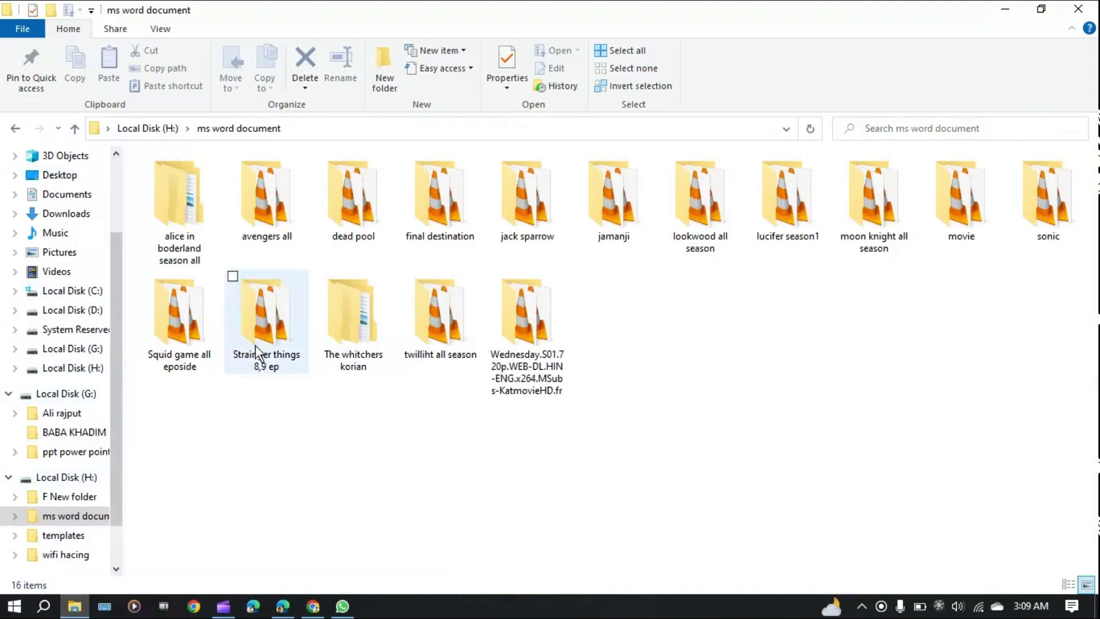
{"action": "left_click", "coordinate": [222, 606]}
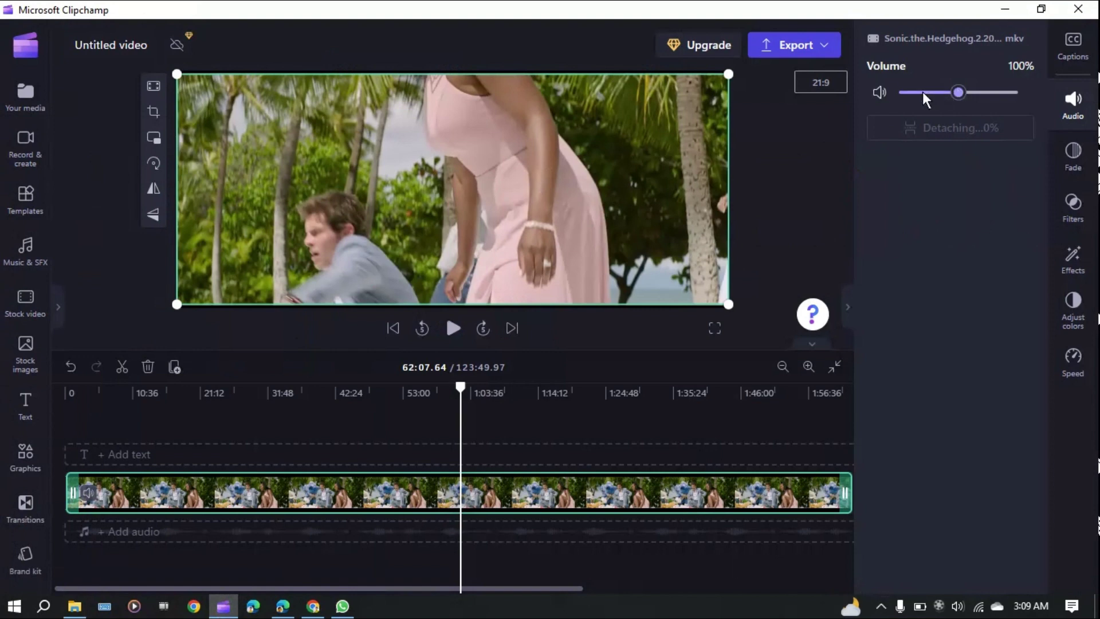
Lower the clip's volume to 22% and play a few seconds to hear it.
{"action": "left_click_drag", "start_coordinate": [916, 91], "coordinate": [911, 94]}
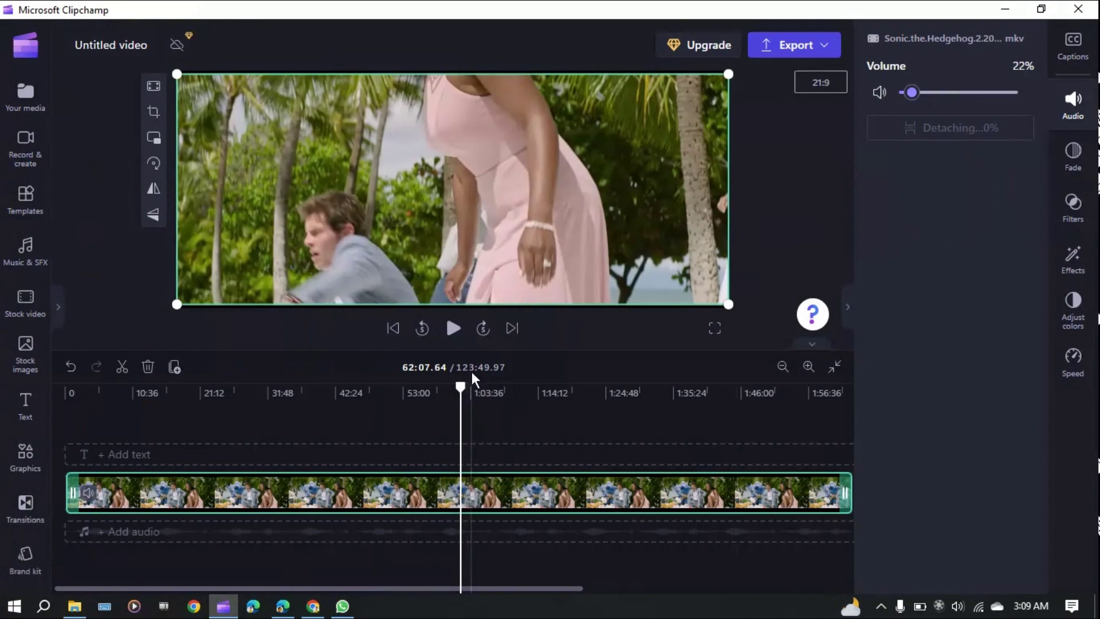
{"action": "left_click", "coordinate": [458, 335]}
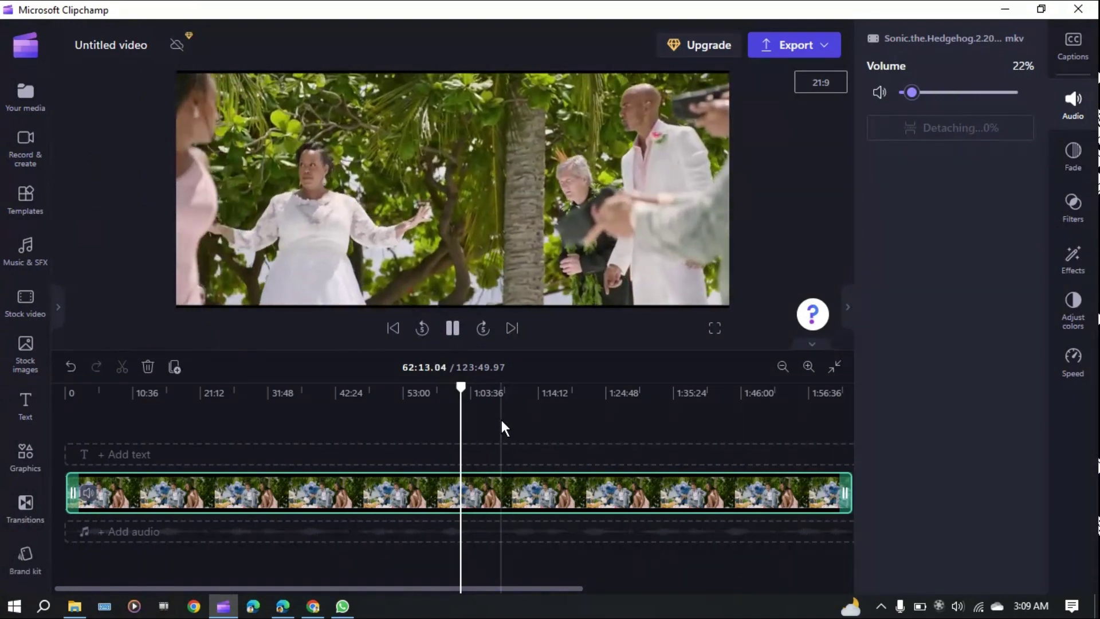
{"action": "key", "text": "space"}
Raise the clip's volume to 200%, play a few seconds, and bring the volume back to mid-range.
{"action": "left_click_drag", "start_coordinate": [912, 92], "coordinate": [1023, 93]}
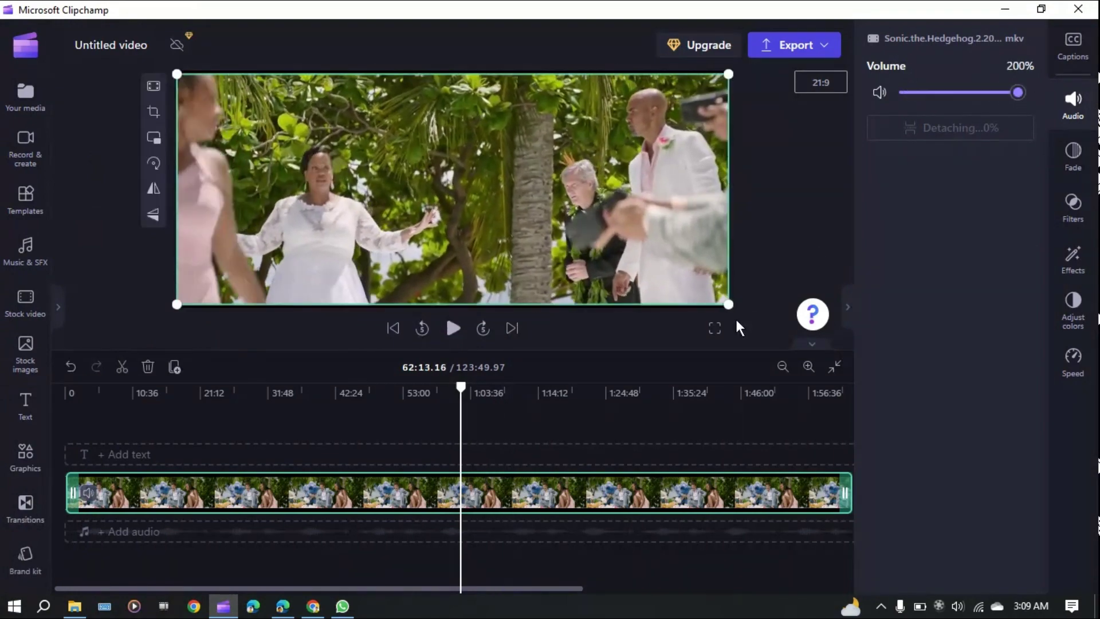
{"action": "left_click", "coordinate": [457, 325]}
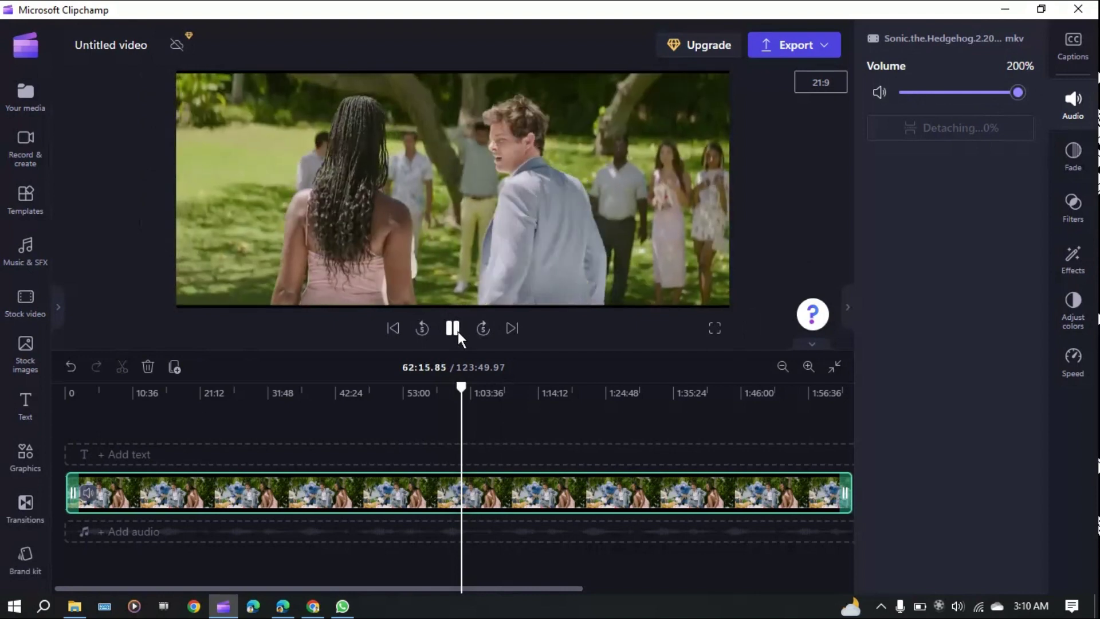
{"action": "left_click", "coordinate": [452, 322]}
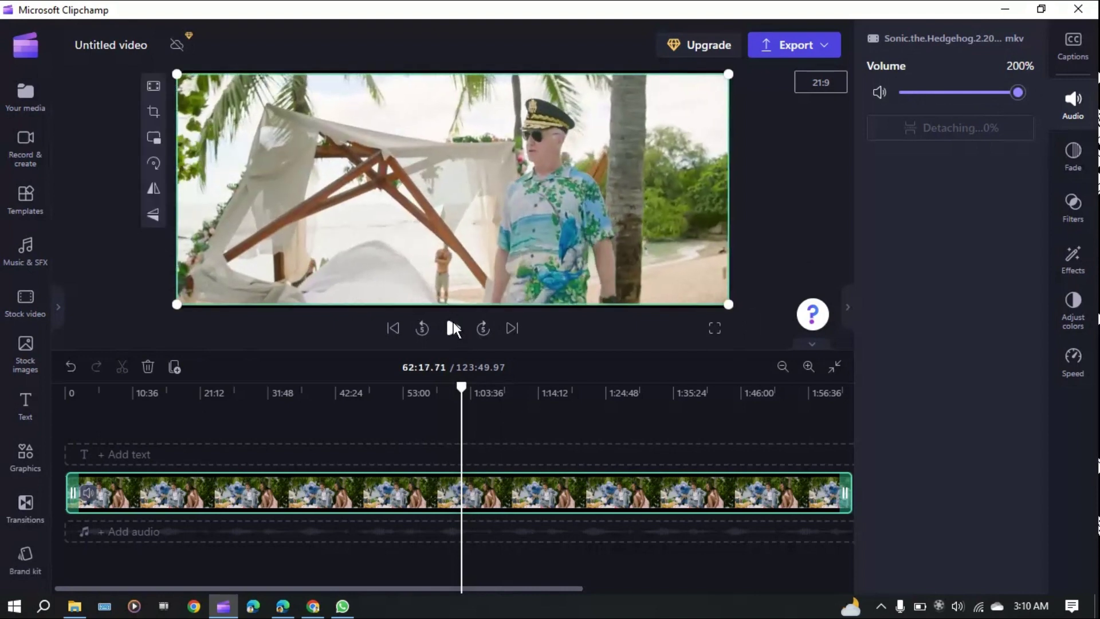
{"action": "left_click_drag", "start_coordinate": [937, 94], "coordinate": [958, 95]}
Set both the fade-in and fade-out of the whole clip to 2.0 s and preview it.
{"action": "left_click", "coordinate": [1070, 165]}
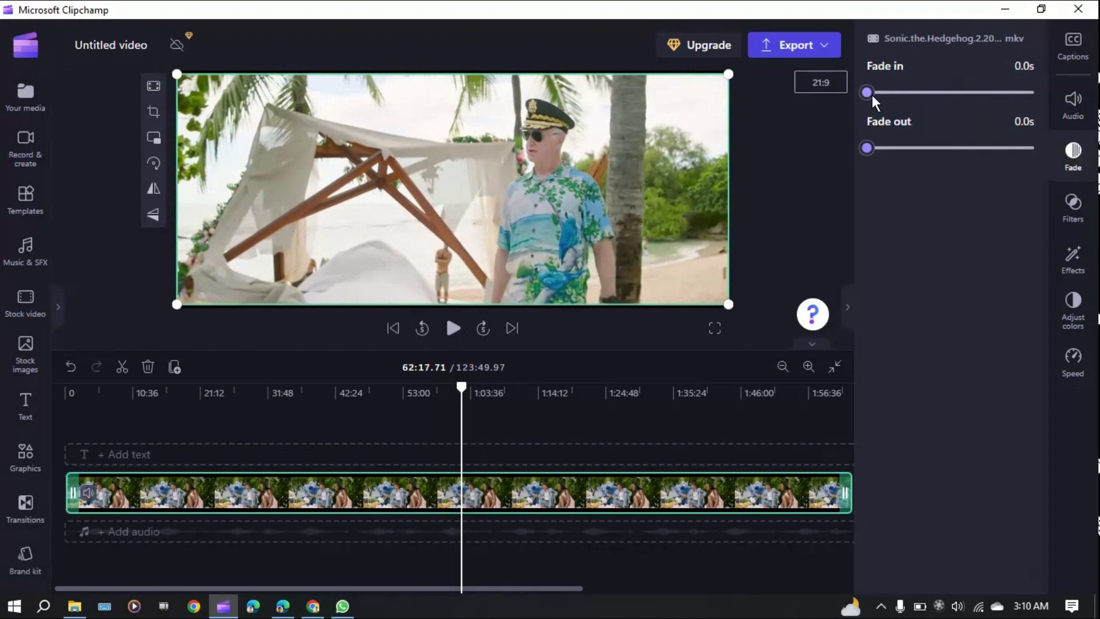
{"action": "left_click_drag", "start_coordinate": [872, 95], "coordinate": [1033, 93]}
{"action": "left_click_drag", "start_coordinate": [868, 148], "coordinate": [1033, 148]}
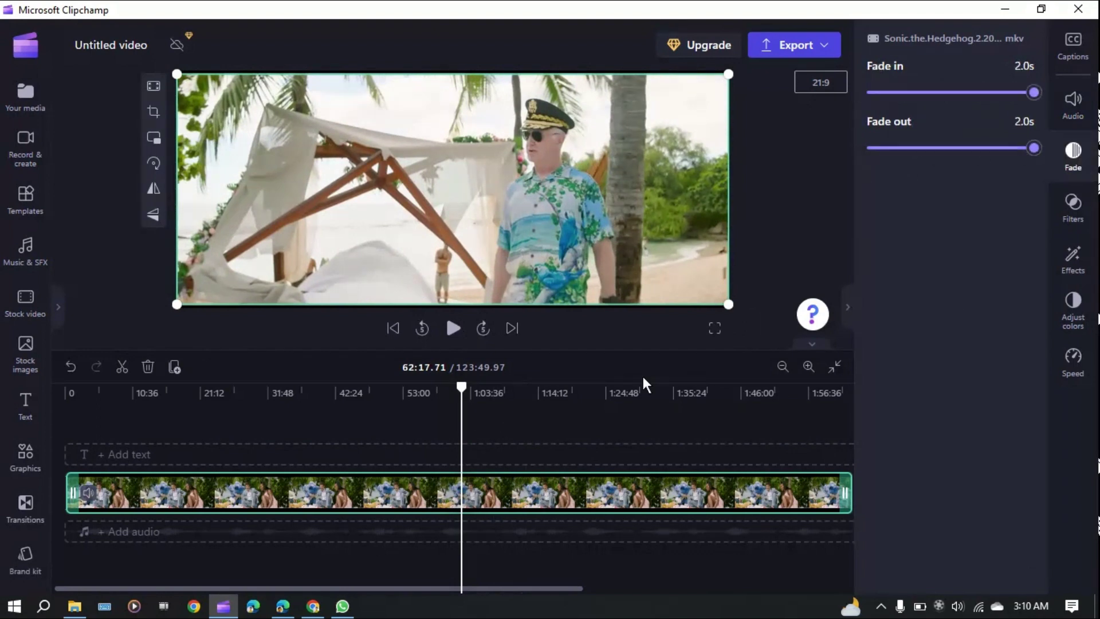
{"action": "left_click", "coordinate": [456, 331]}
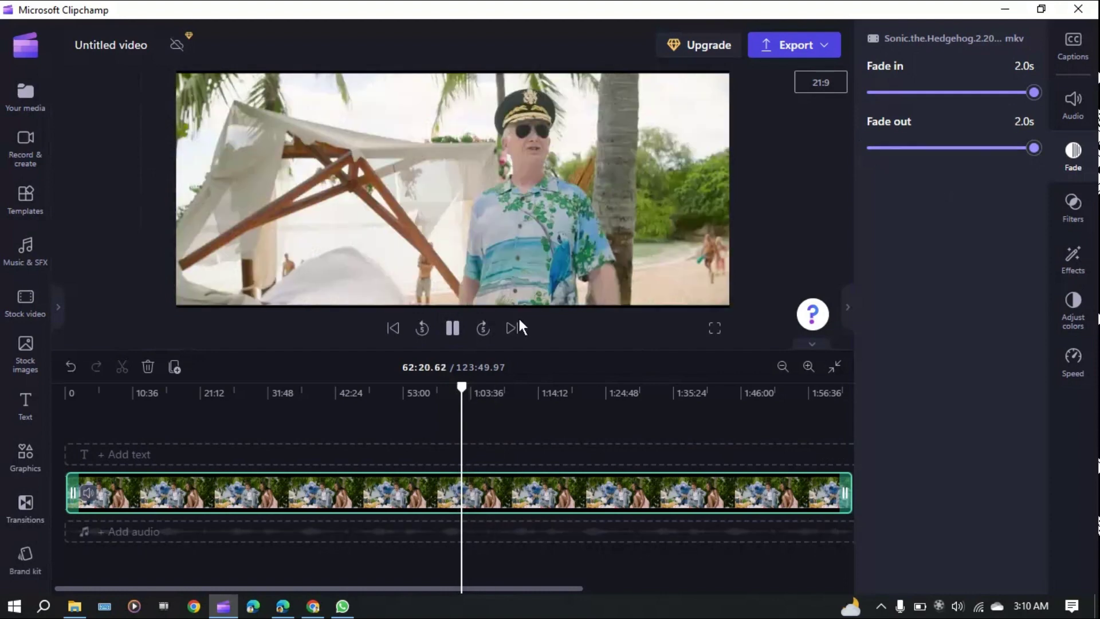
{"action": "left_click", "coordinate": [453, 330]}
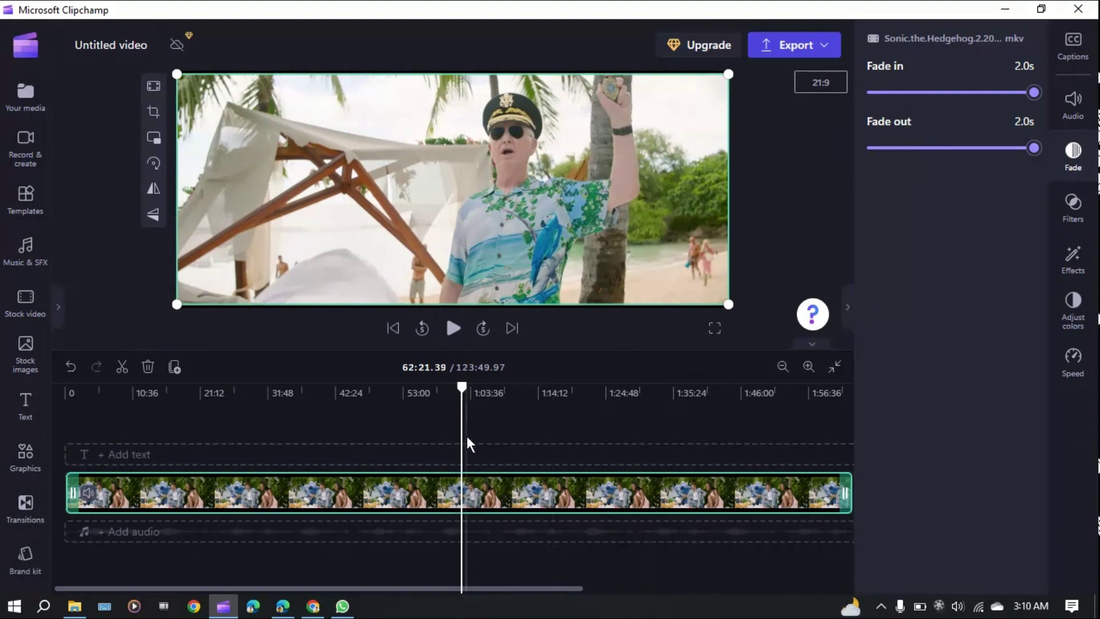
Split the clip at 62:21.39, then set the second part's fade-out and the first part's fade-in to 0.0 s.
{"action": "key", "text": "s"}
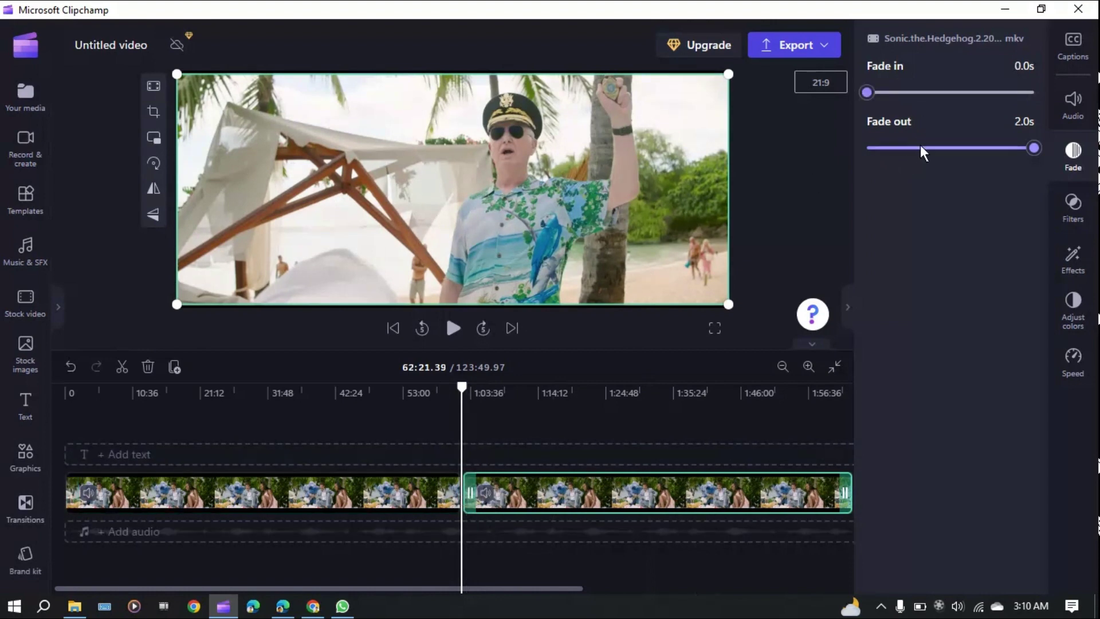
{"action": "left_click_drag", "start_coordinate": [1034, 148], "coordinate": [848, 150]}
{"action": "left_click", "coordinate": [413, 497]}
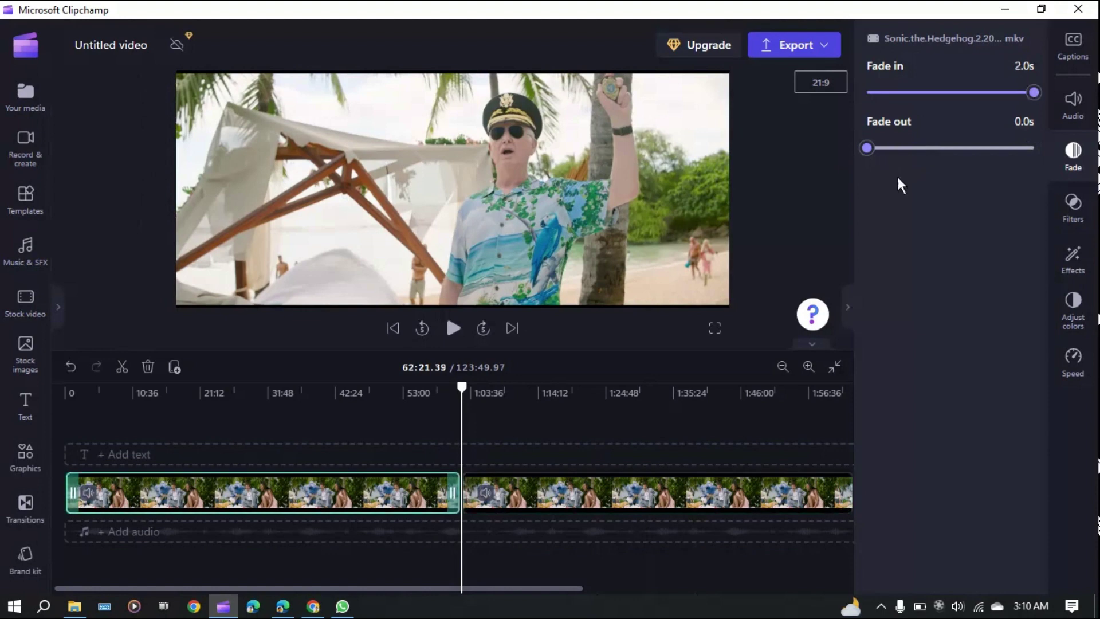
{"action": "left_click_drag", "start_coordinate": [1033, 92], "coordinate": [863, 93]}
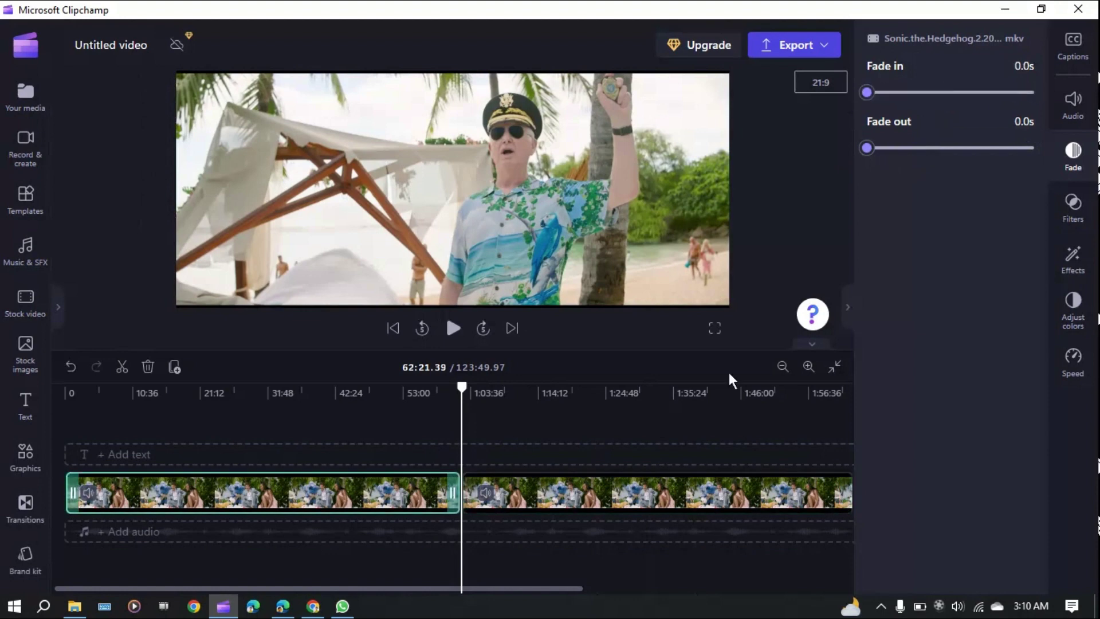
Set a 2.0 s fade-out on the second part of the clip and on the first part.
{"action": "left_click", "coordinate": [575, 477]}
{"action": "left_click", "coordinate": [573, 496]}
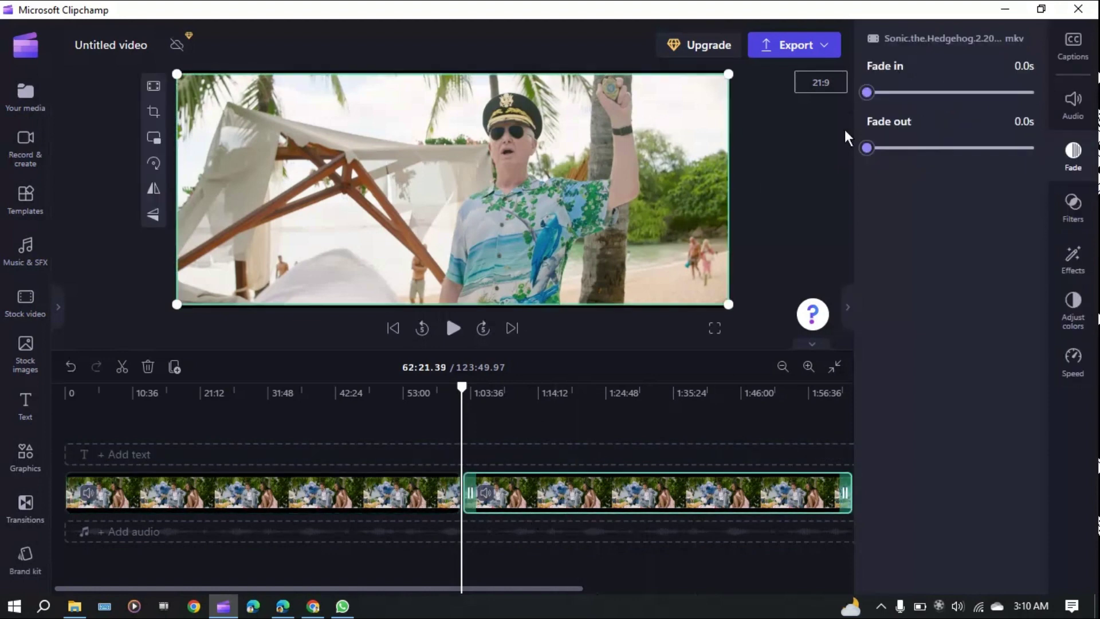
{"action": "left_click_drag", "start_coordinate": [866, 147], "coordinate": [1034, 148]}
{"action": "left_click", "coordinate": [389, 490]}
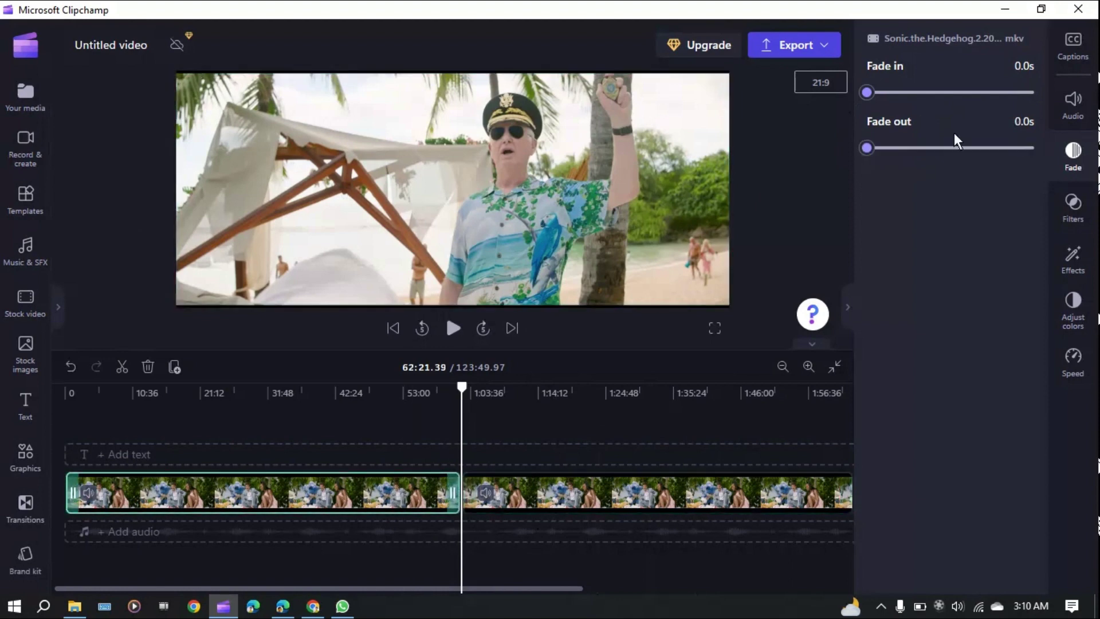
{"action": "left_click_drag", "start_coordinate": [935, 148], "coordinate": [1093, 172]}
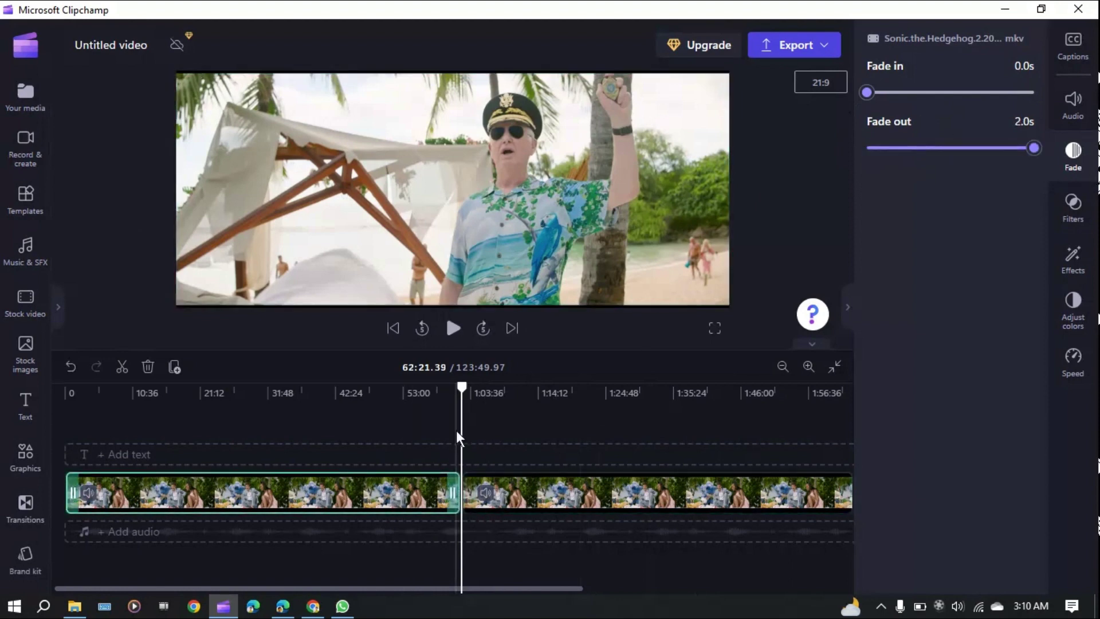
Play across the cut between the two parts and check the fade settings of each part.
{"action": "left_click", "coordinate": [809, 366]}
{"action": "left_click", "coordinate": [808, 366]}
{"action": "left_click", "coordinate": [809, 365]}
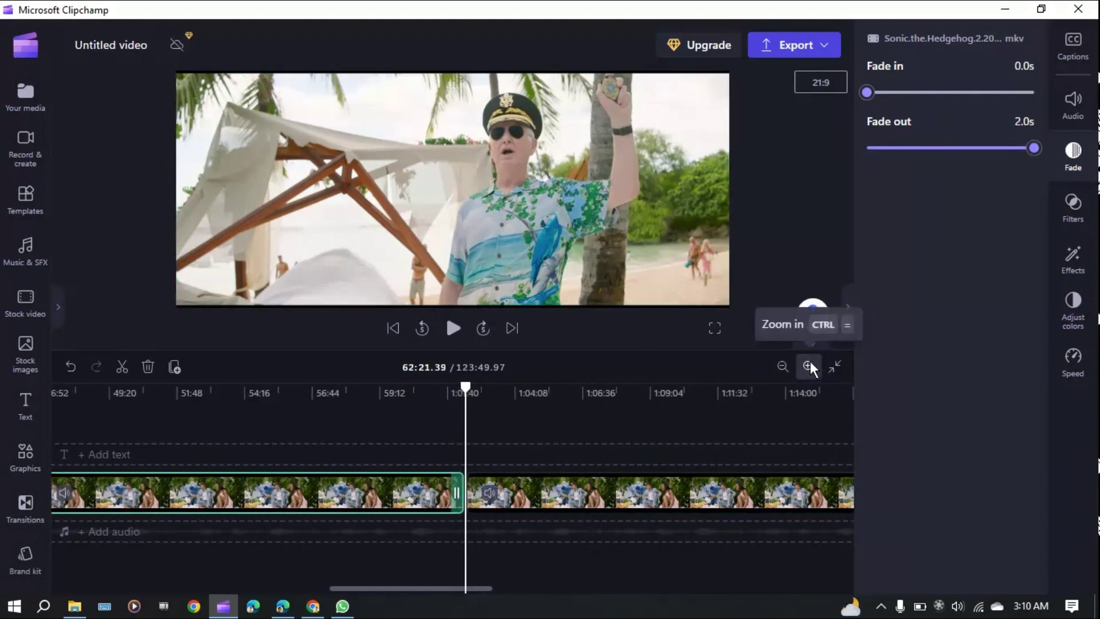
{"action": "left_click", "coordinate": [809, 366]}
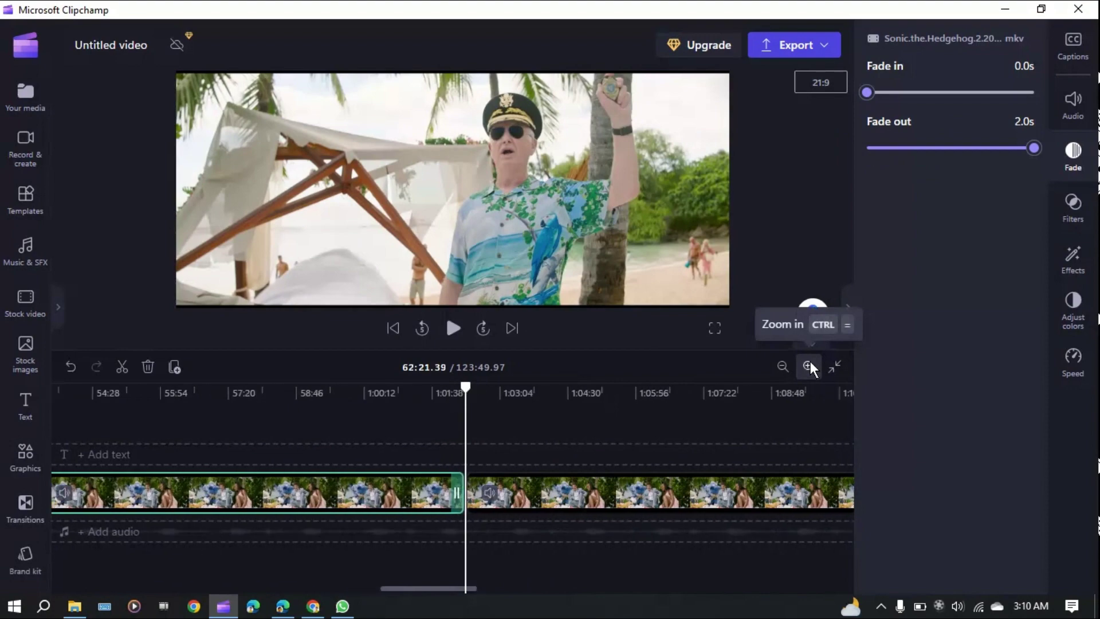
{"action": "left_click", "coordinate": [458, 421]}
{"action": "key", "text": "space"}
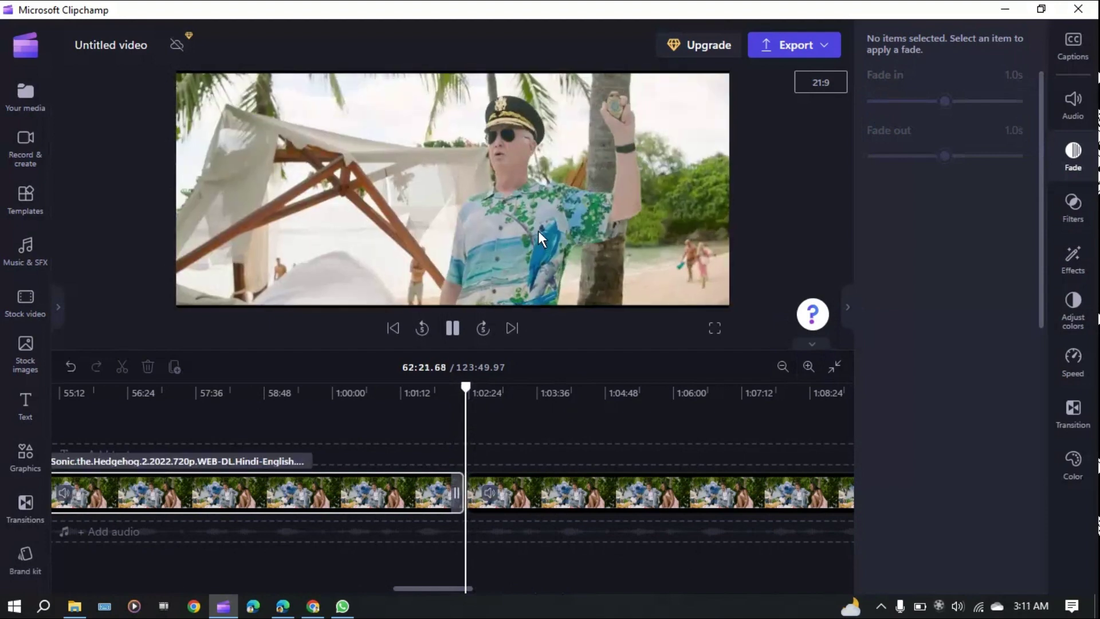
{"action": "key", "text": "space"}
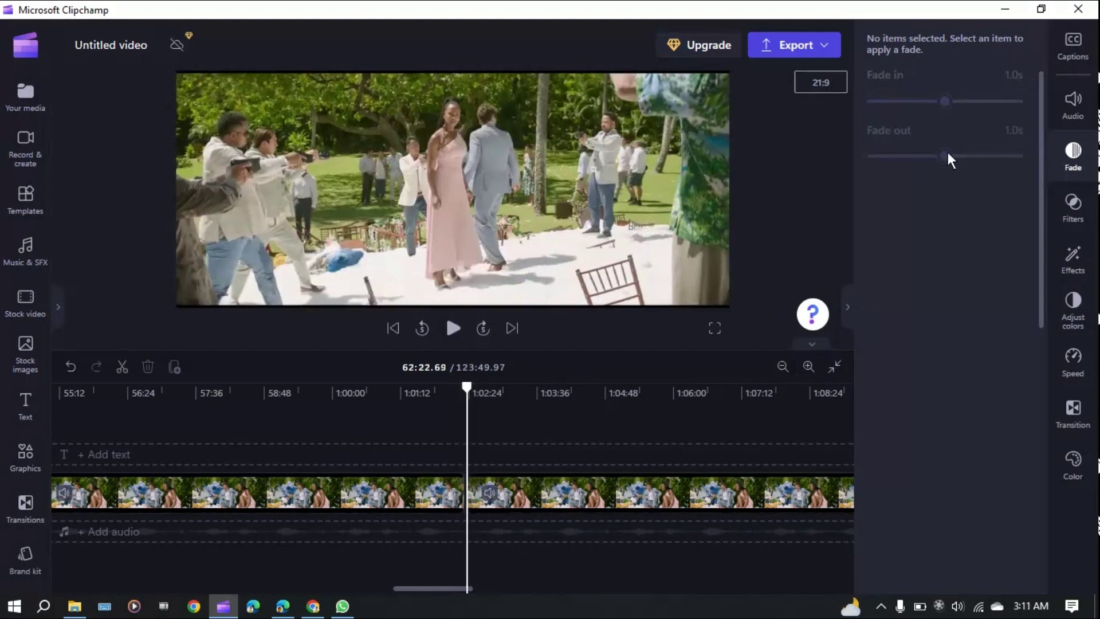
{"action": "left_click", "coordinate": [584, 494]}
{"action": "left_click", "coordinate": [390, 498]}
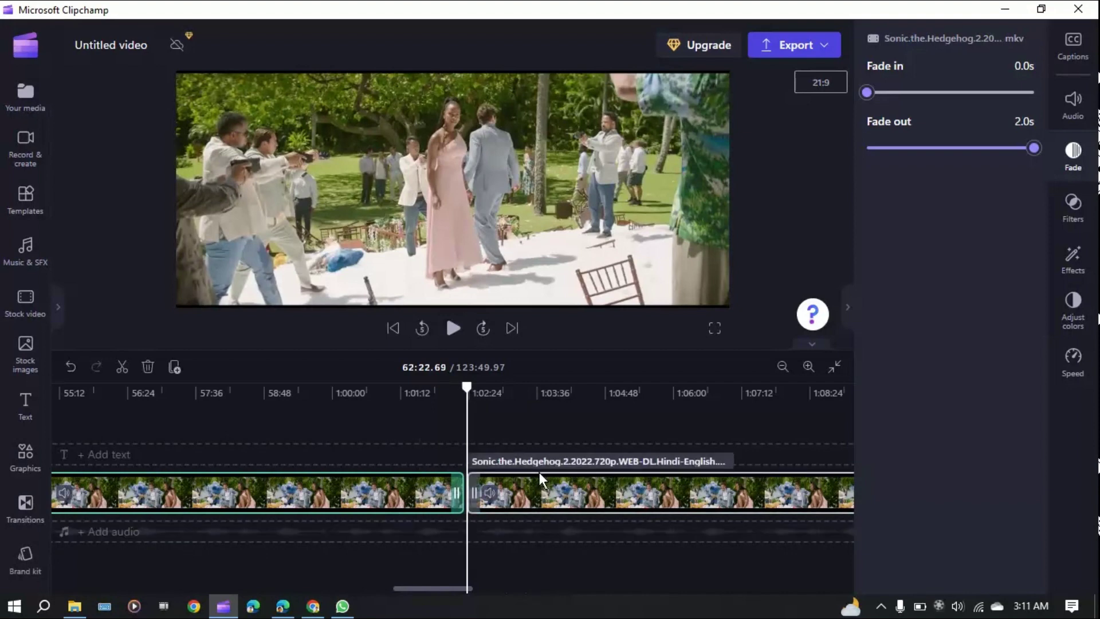
Set the second part's fade-out to 0.0 s and its fade-in to 2.0 s.
{"action": "left_click", "coordinate": [555, 501]}
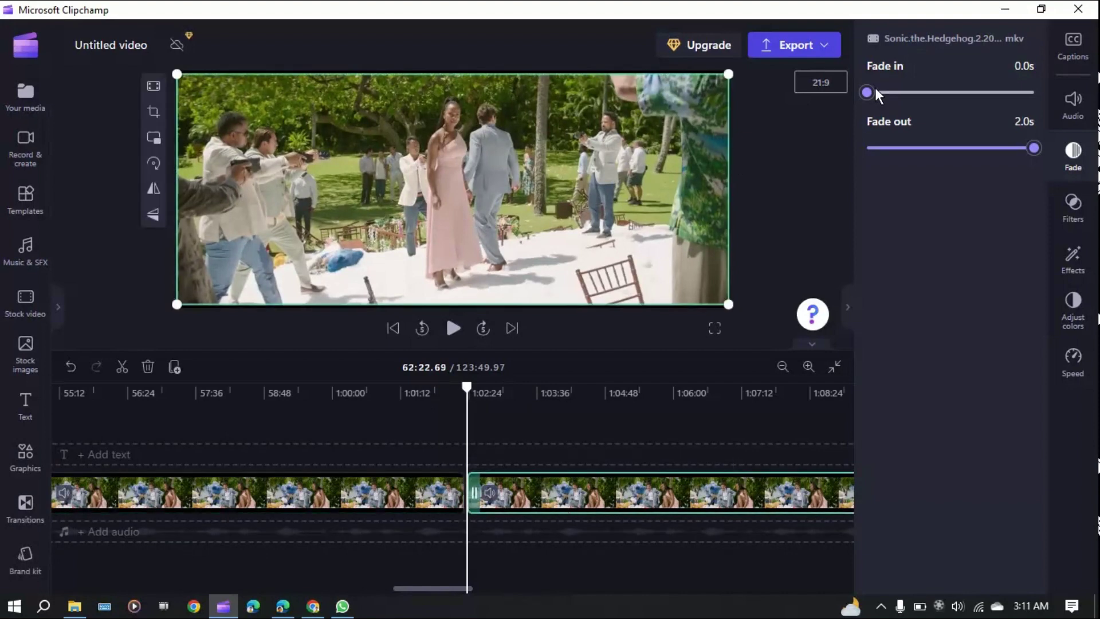
{"action": "left_click_drag", "start_coordinate": [936, 147], "coordinate": [868, 164]}
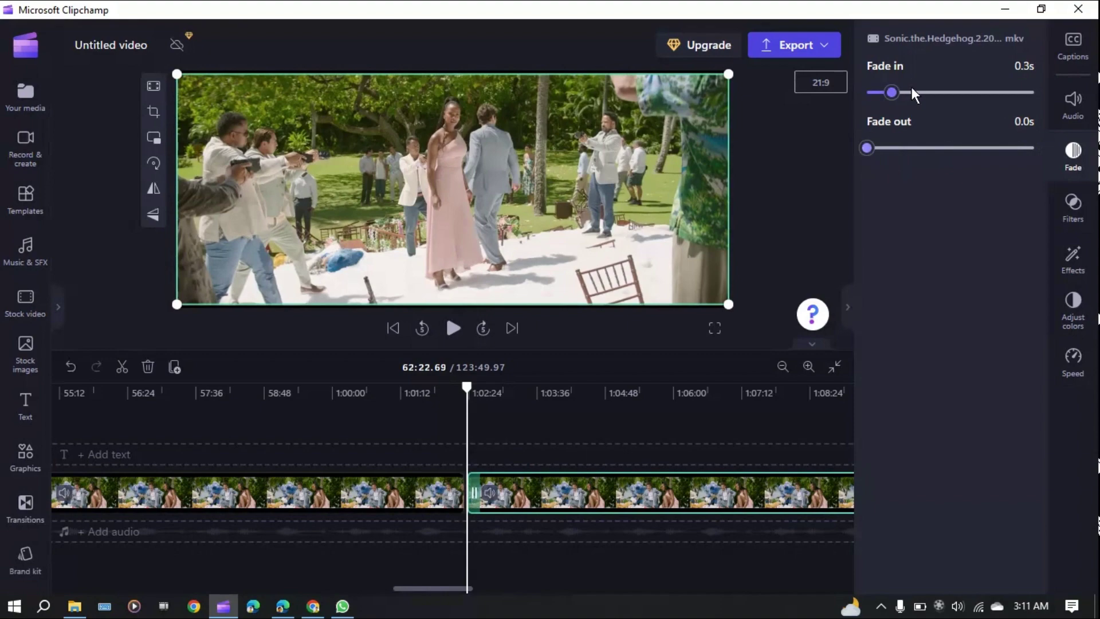
{"action": "left_click_drag", "start_coordinate": [891, 92], "coordinate": [1066, 86]}
Set the first part's fade-out to 0.0 s and its fade-in to 2.0 s.
{"action": "left_click_drag", "start_coordinate": [426, 487], "coordinate": [376, 499]}
{"action": "left_click", "coordinate": [376, 498]}
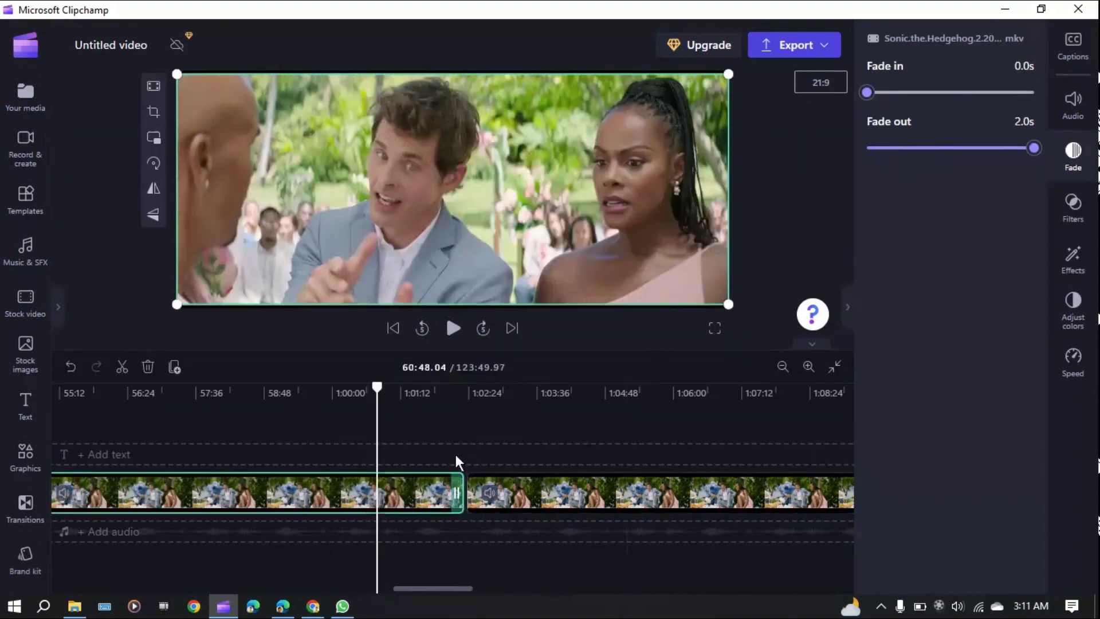
{"action": "left_click_drag", "start_coordinate": [898, 148], "coordinate": [853, 153]}
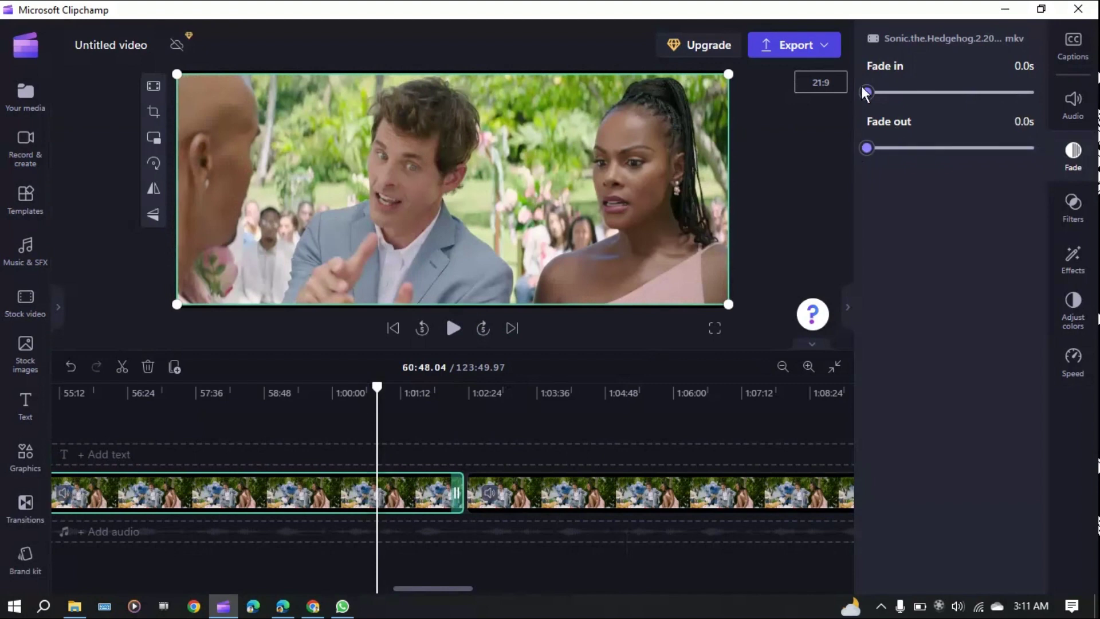
{"action": "left_click_drag", "start_coordinate": [866, 92], "coordinate": [1055, 86]}
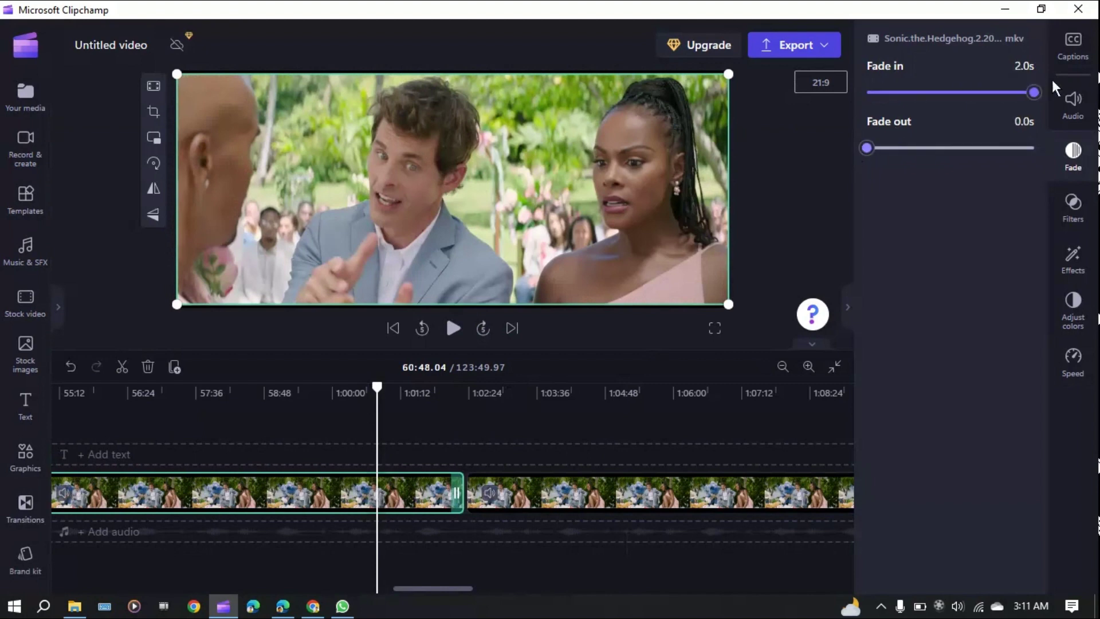
Play across the cut from just before the end of the first part to preview the fades.
{"action": "left_click", "coordinate": [462, 413]}
{"action": "left_click", "coordinate": [459, 336]}
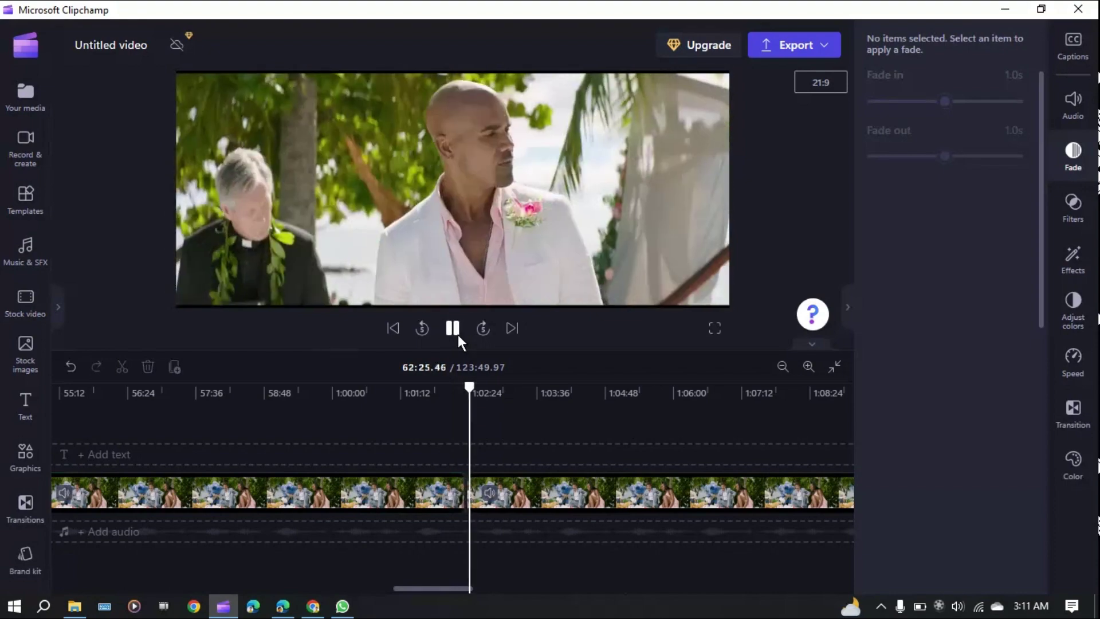
{"action": "left_click", "coordinate": [459, 336]}
Set a 2.0 s fade-out on both parts and shift the second part slightly later on the timeline.
{"action": "left_click", "coordinate": [458, 492]}
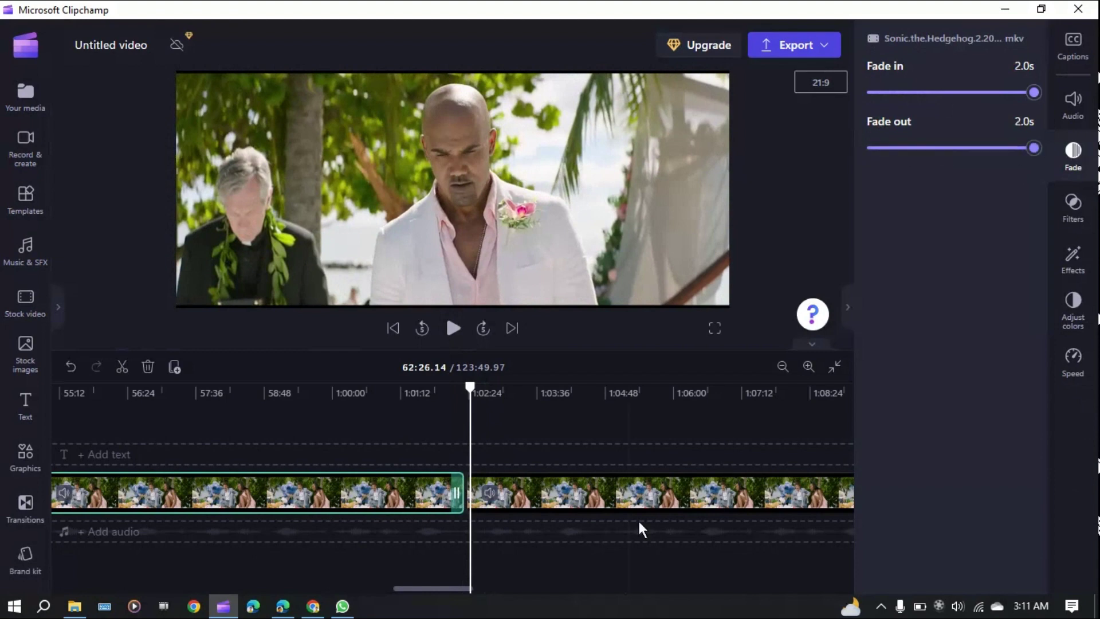
{"action": "left_click", "coordinate": [592, 492]}
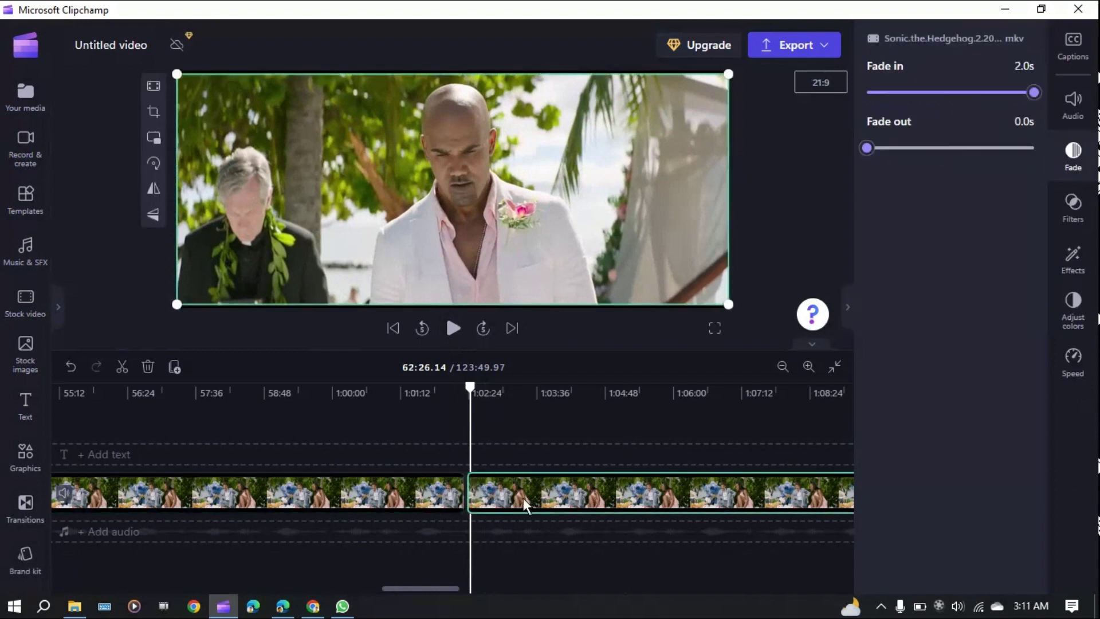
{"action": "left_click_drag", "start_coordinate": [524, 497], "coordinate": [528, 497]}
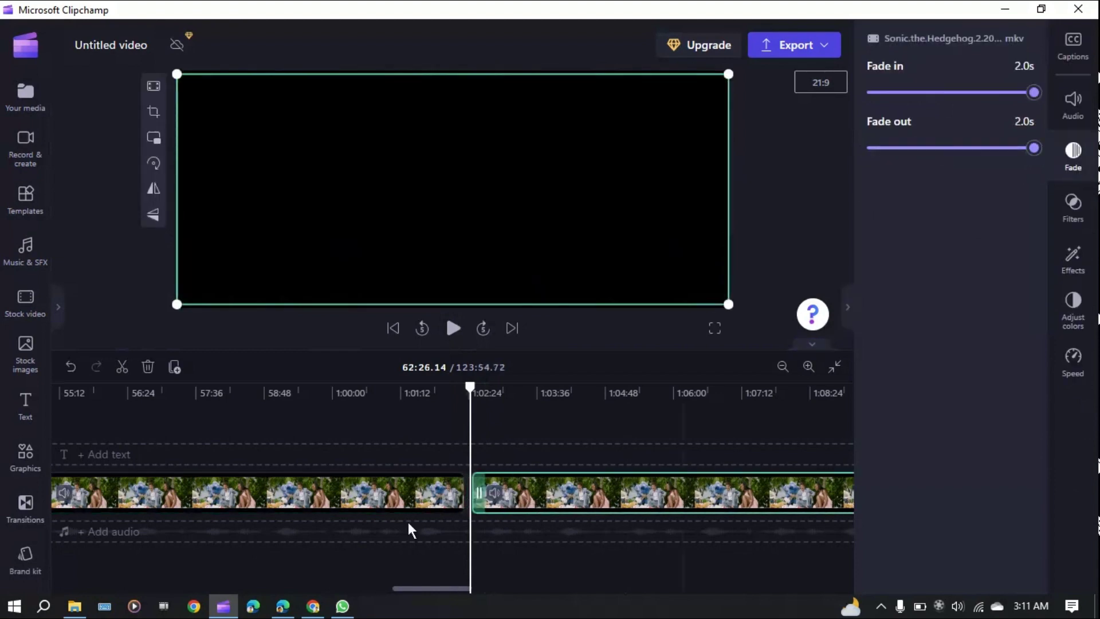
Shift the first part slightly later on the timeline, up to the second part, and check the fade settings of both parts.
{"action": "left_click", "coordinate": [414, 496]}
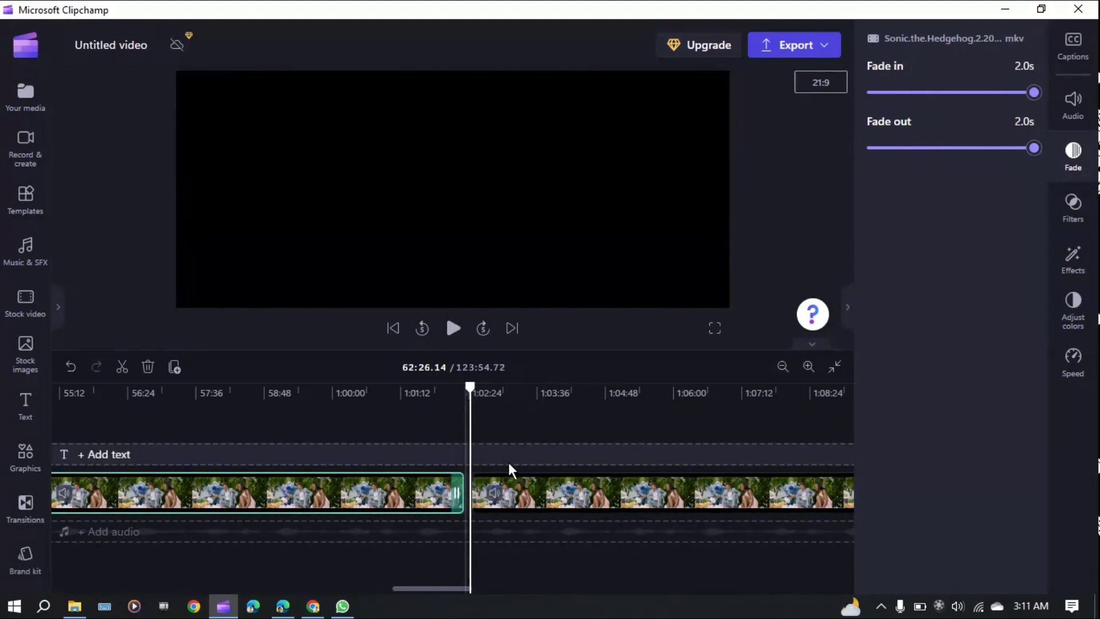
{"action": "left_click_drag", "start_coordinate": [466, 437], "coordinate": [455, 423]}
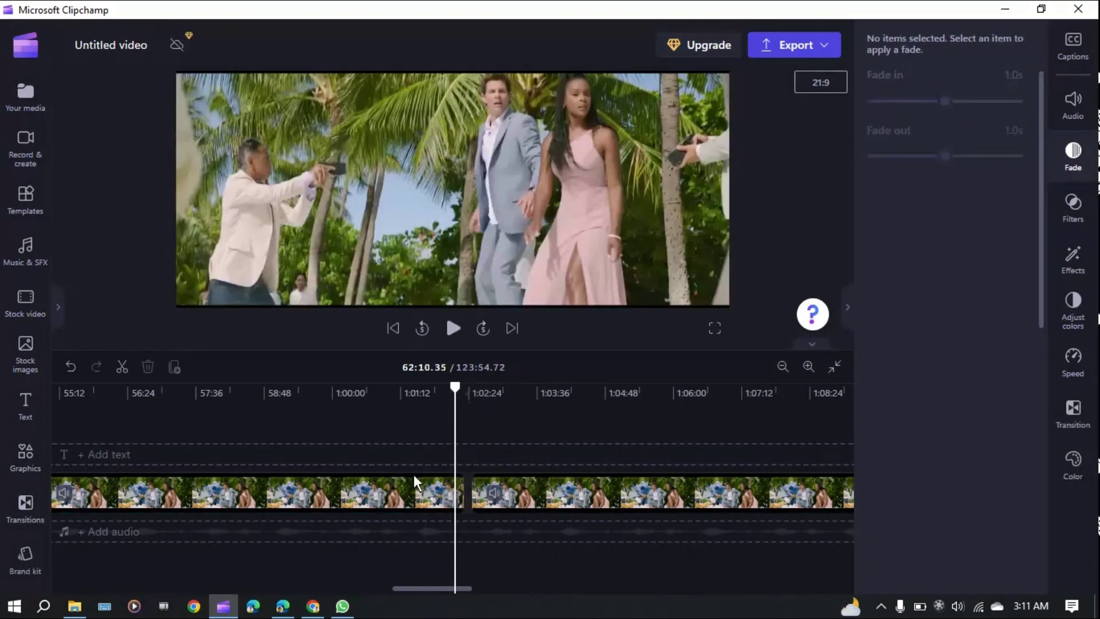
{"action": "left_click", "coordinate": [418, 484]}
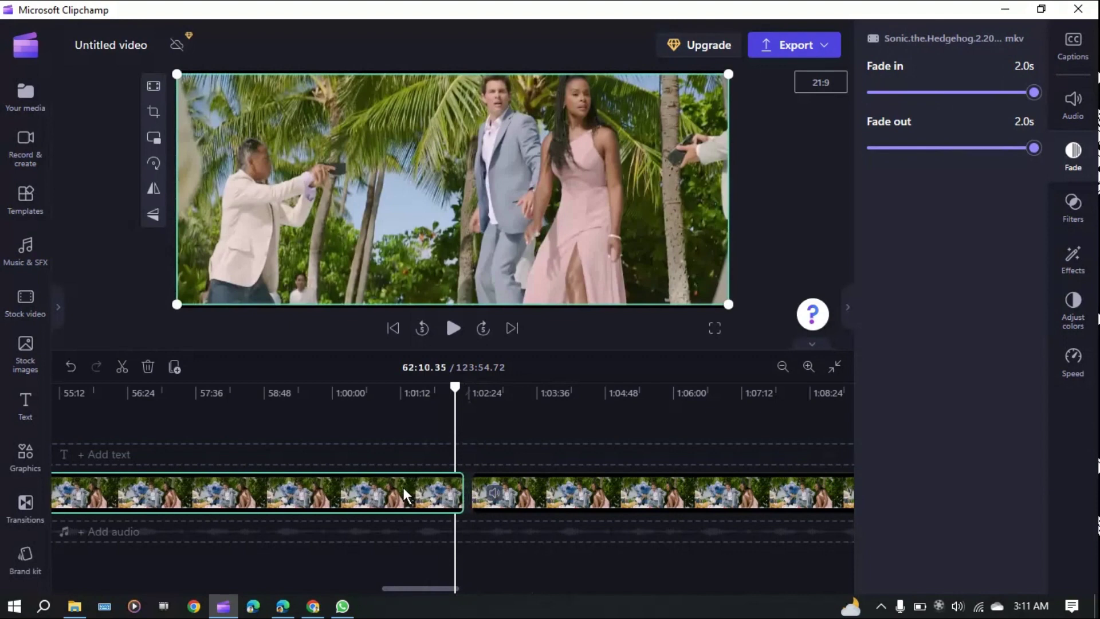
{"action": "left_click_drag", "start_coordinate": [403, 487], "coordinate": [414, 487]}
{"action": "left_click", "coordinate": [505, 497]}
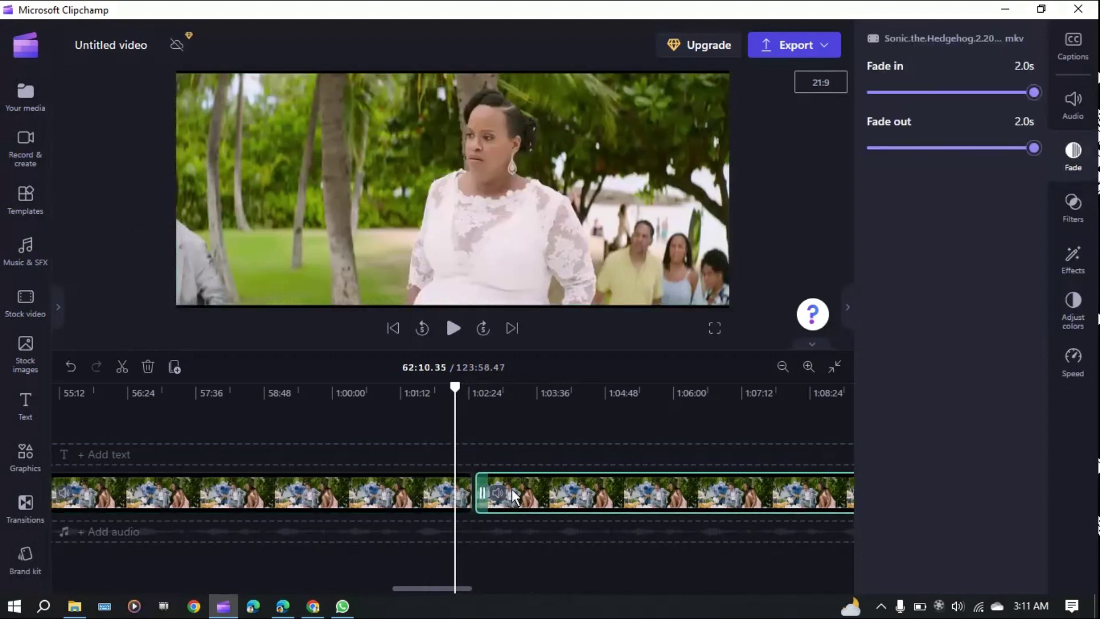
{"action": "left_click", "coordinate": [424, 493]}
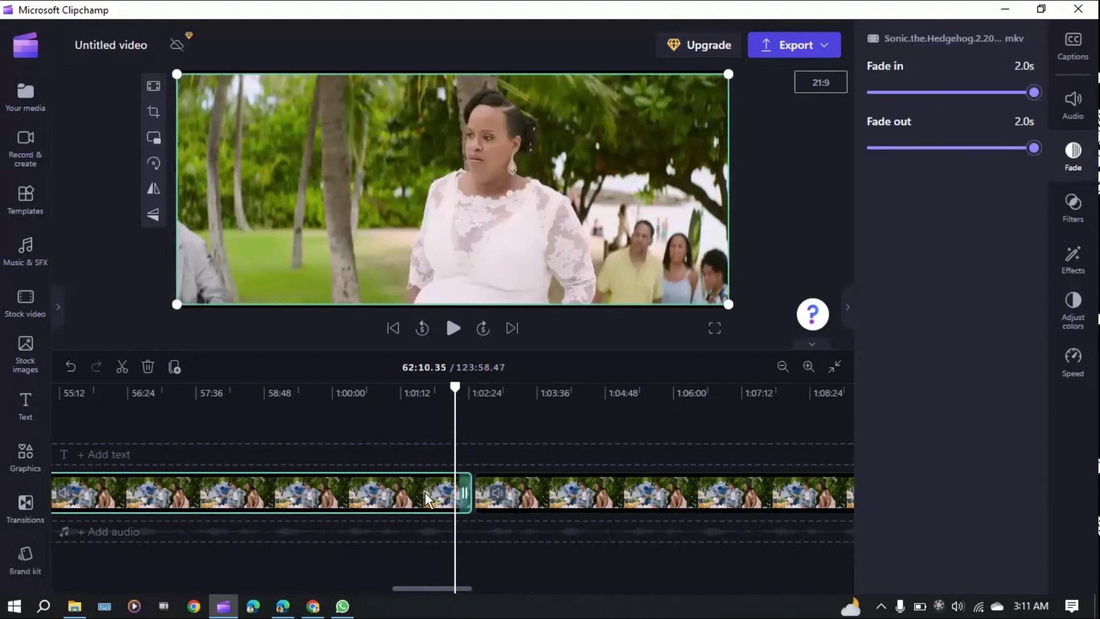
Play the video across the cut between the two parts, then briefly from 65:02.62.
{"action": "left_click", "coordinate": [466, 433]}
{"action": "key", "text": "space"}
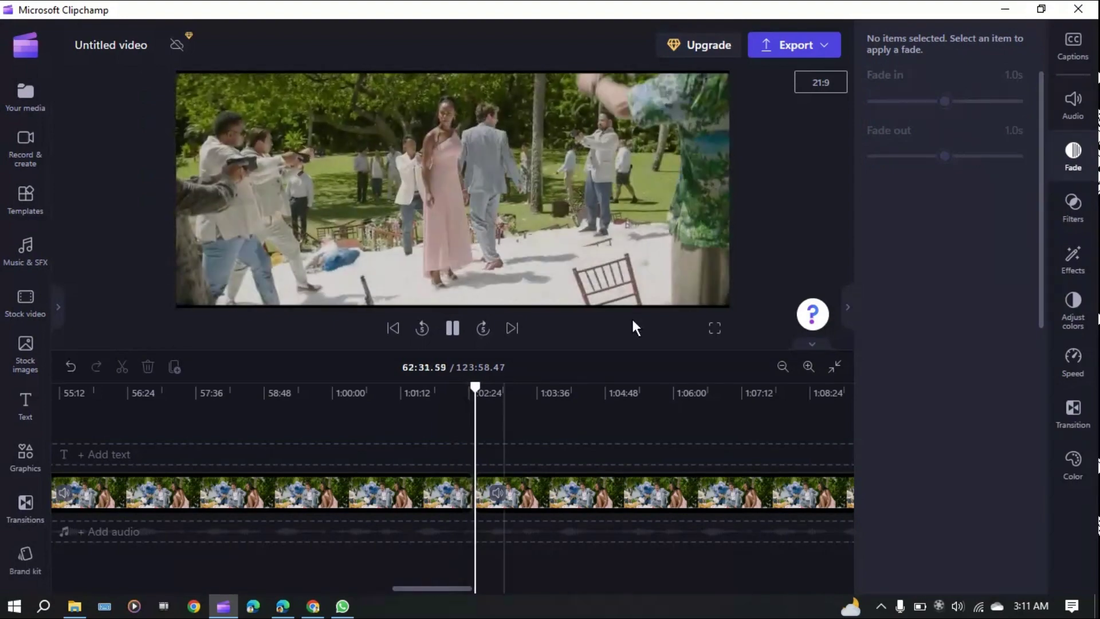
{"action": "left_click", "coordinate": [618, 409]}
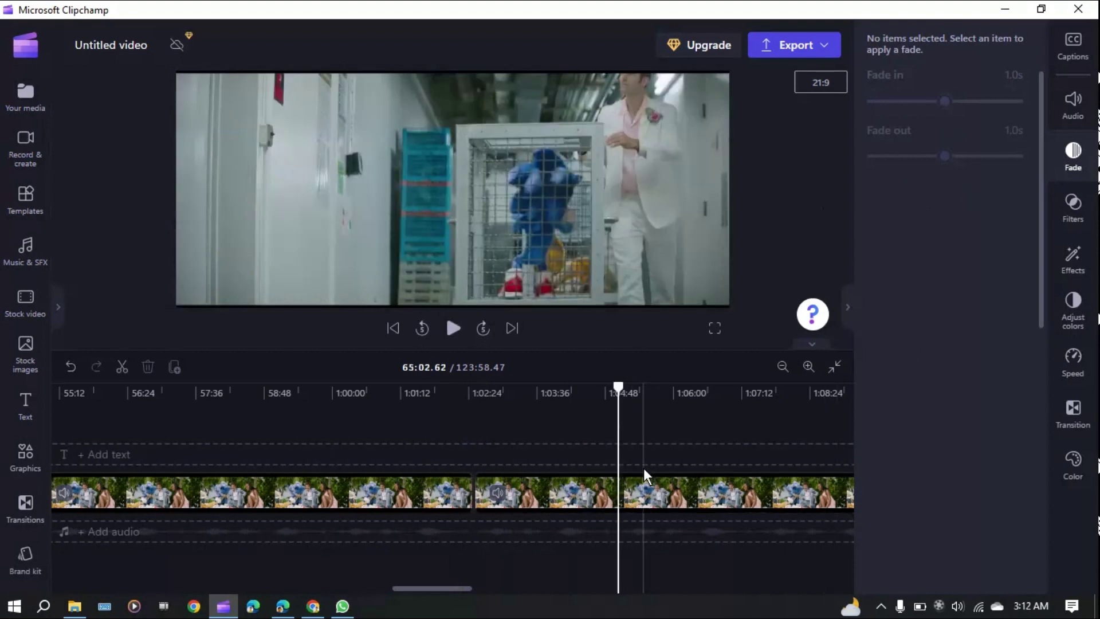
{"action": "key", "text": "space"}
{"action": "key", "text": "space"}
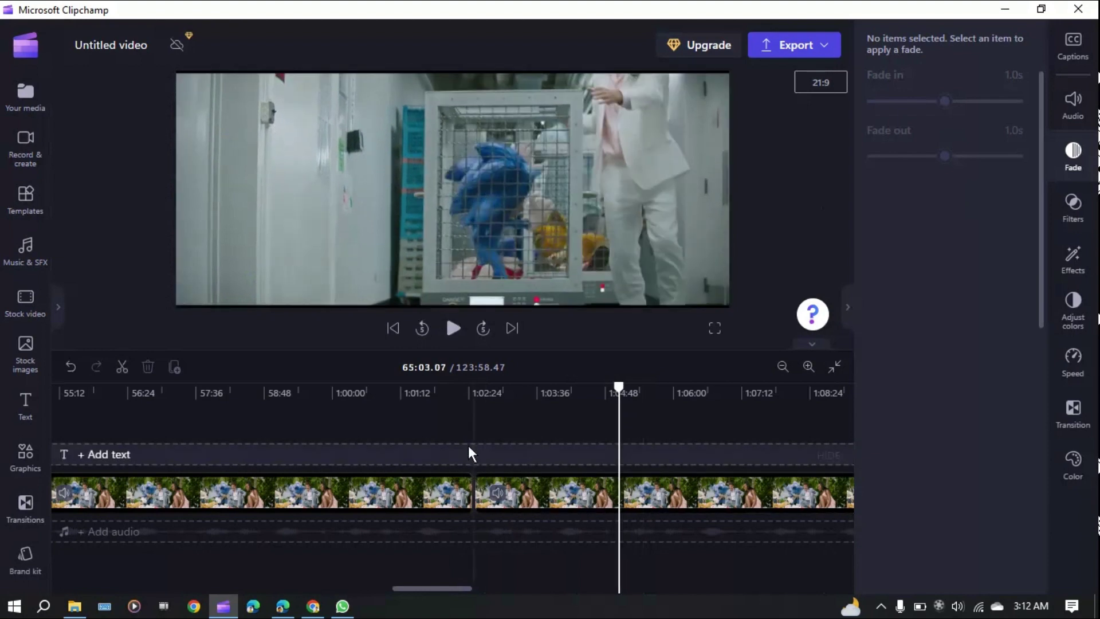
Place the playhead at 62:19.69 and set the first part's fade-in and fade-out to 0.0 s.
{"action": "left_click", "coordinate": [464, 420]}
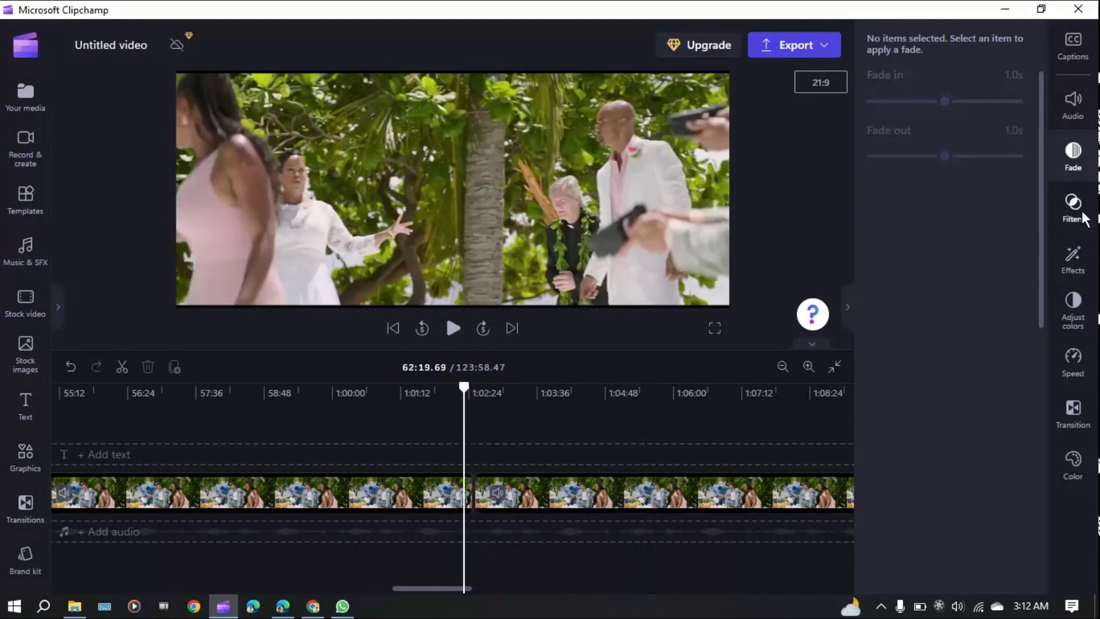
{"action": "left_click", "coordinate": [726, 477]}
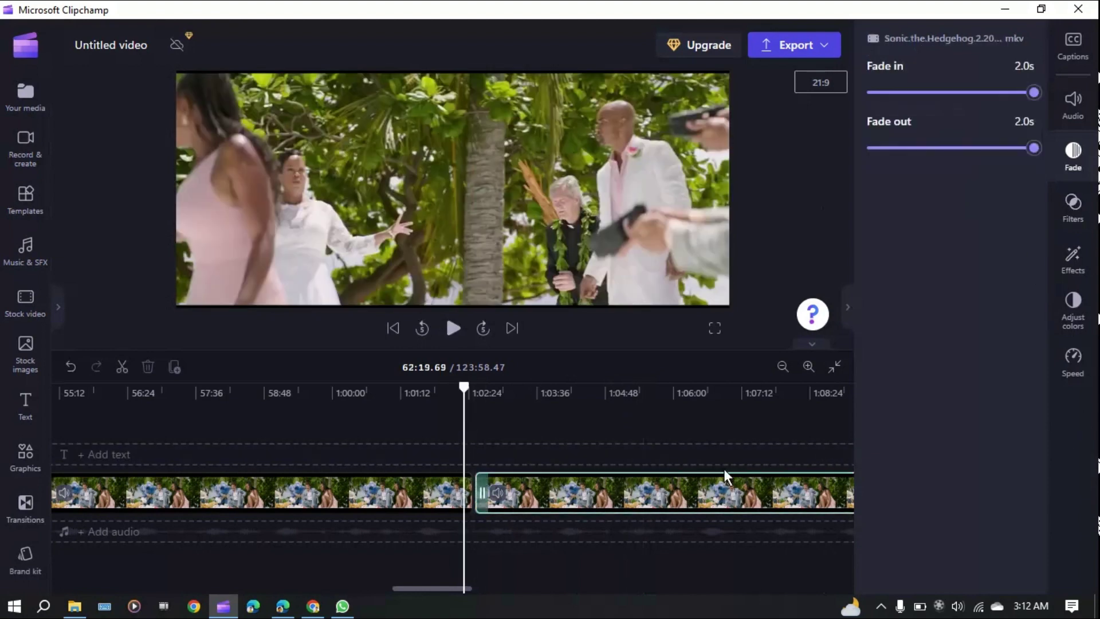
{"action": "left_click", "coordinate": [403, 488]}
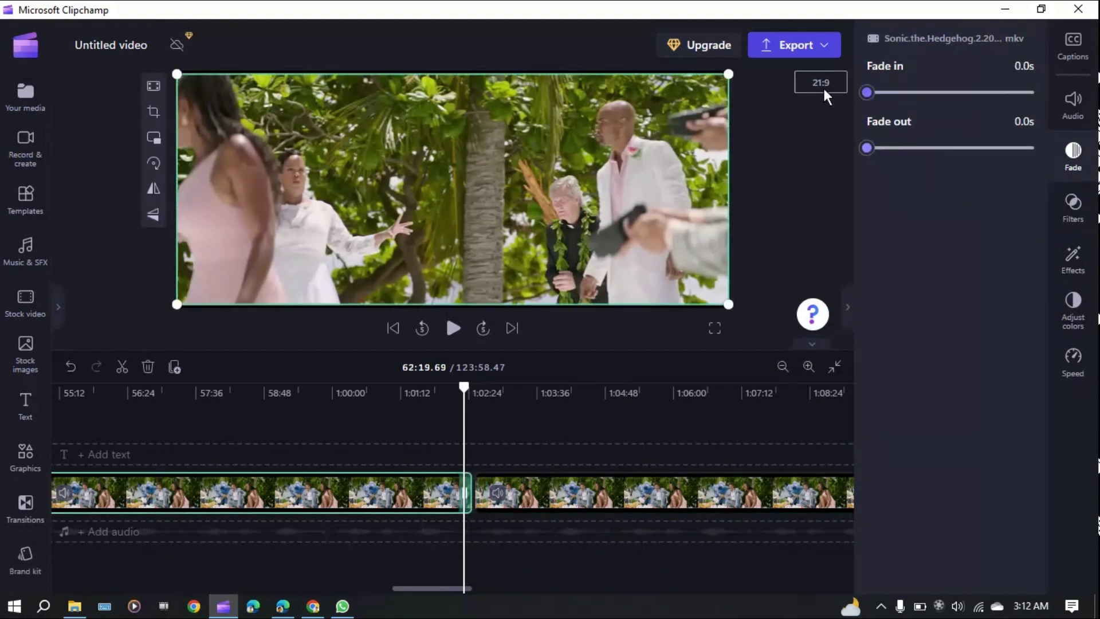
Browse the available filters for the first part, previewing ones such as Vibrant vlogger, Yellow overlay and Soft B&W.
{"action": "left_click", "coordinate": [1077, 218]}
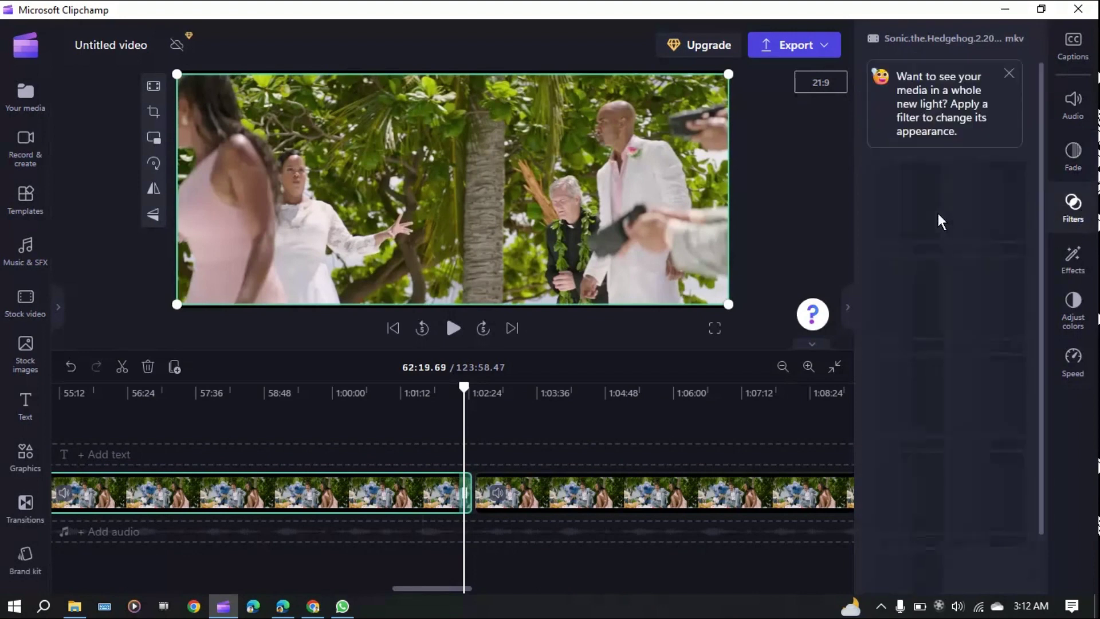
{"action": "left_click", "coordinate": [1009, 74]}
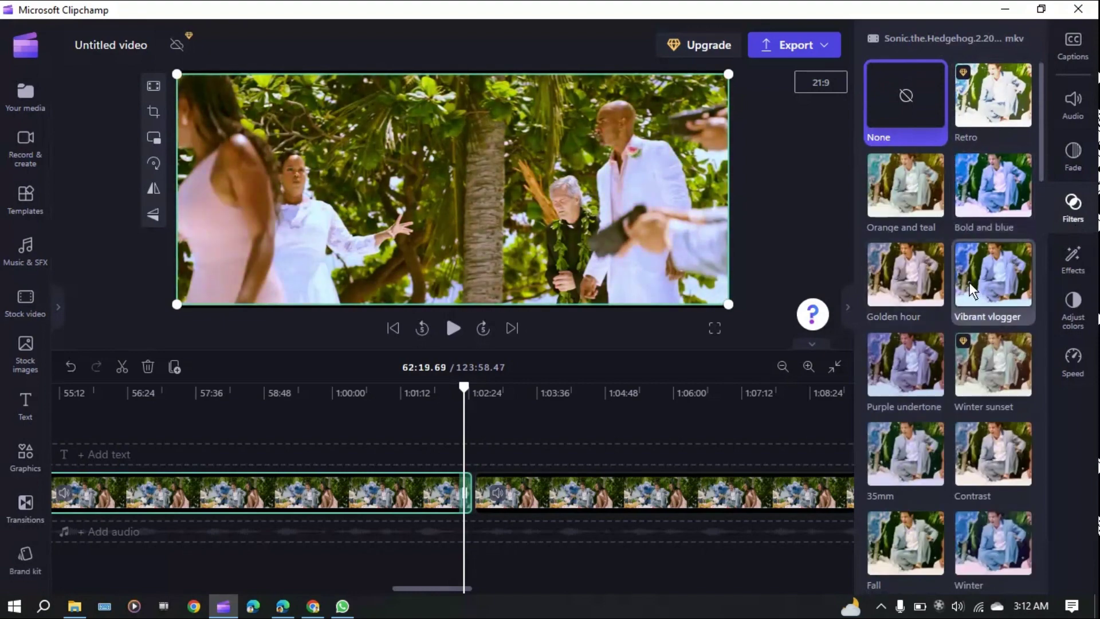
{"action": "scroll", "coordinate": [933, 519], "scroll_direction": "down", "scroll_amount": 10}
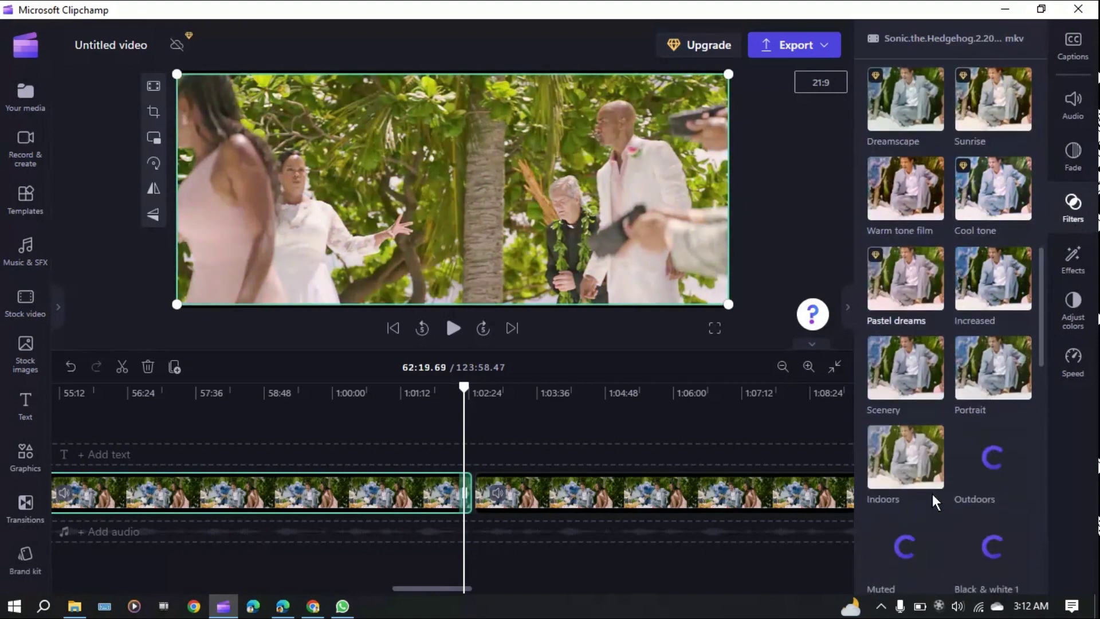
{"action": "scroll", "coordinate": [928, 445], "scroll_direction": "down", "scroll_amount": 10}
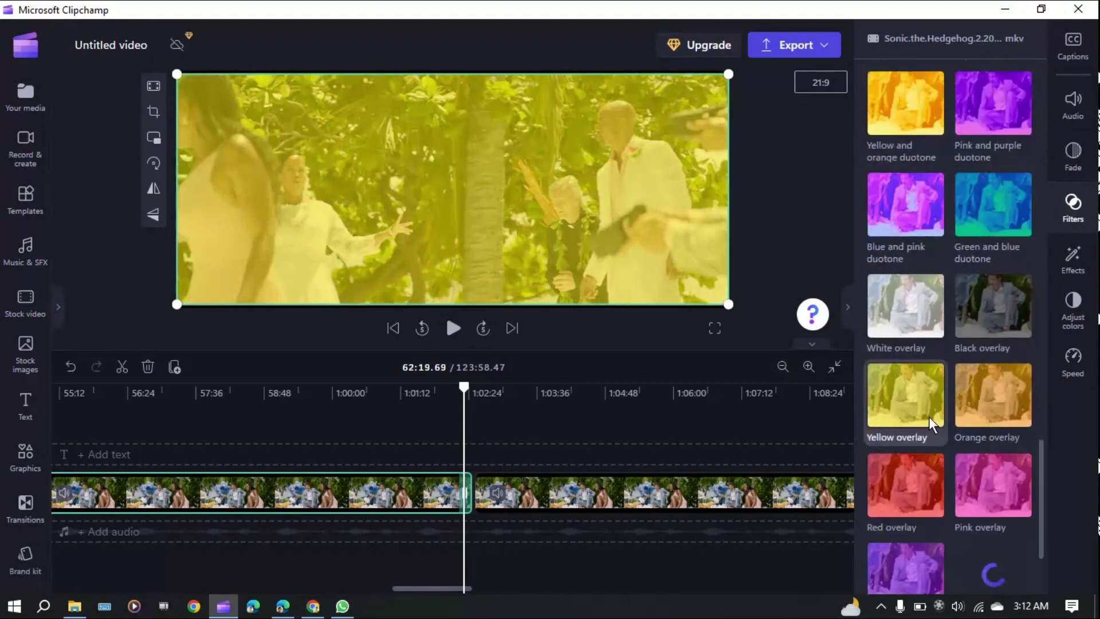
{"action": "scroll", "coordinate": [944, 363], "scroll_direction": "down", "scroll_amount": 2}
{"action": "scroll", "coordinate": [947, 362], "scroll_direction": "up", "scroll_amount": 8}
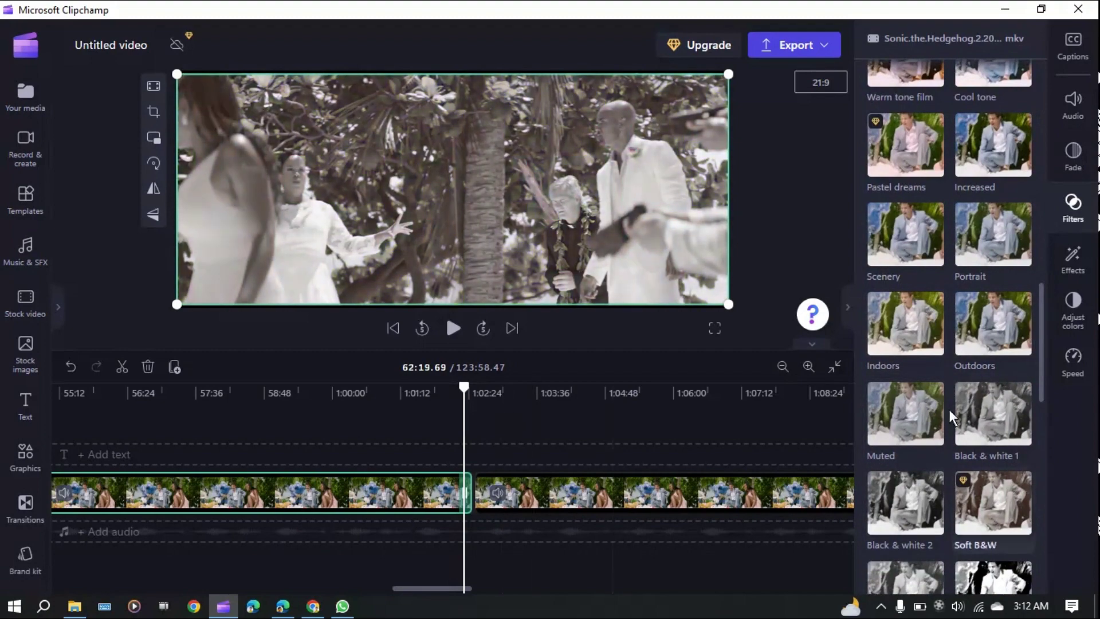
{"action": "scroll", "coordinate": [949, 480], "scroll_direction": "up", "scroll_amount": 1}
{"action": "scroll", "coordinate": [940, 481], "scroll_direction": "down", "scroll_amount": 1}
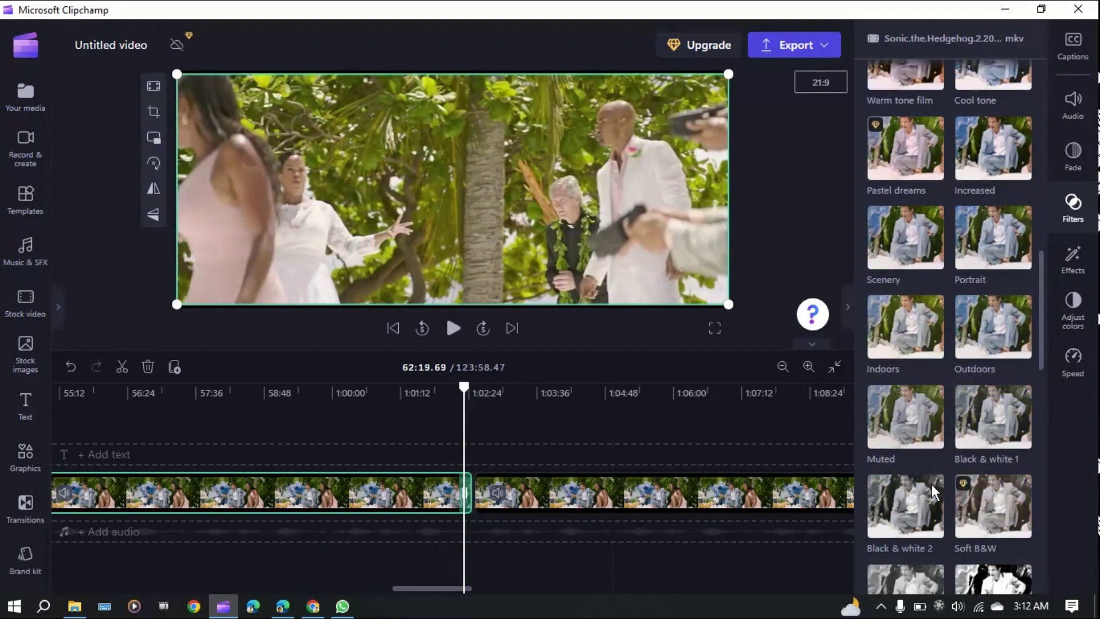
Browse the available effects for the first part, previewing ones such as Retro graphics, Vertical and Blur fill.
{"action": "left_click", "coordinate": [1073, 258]}
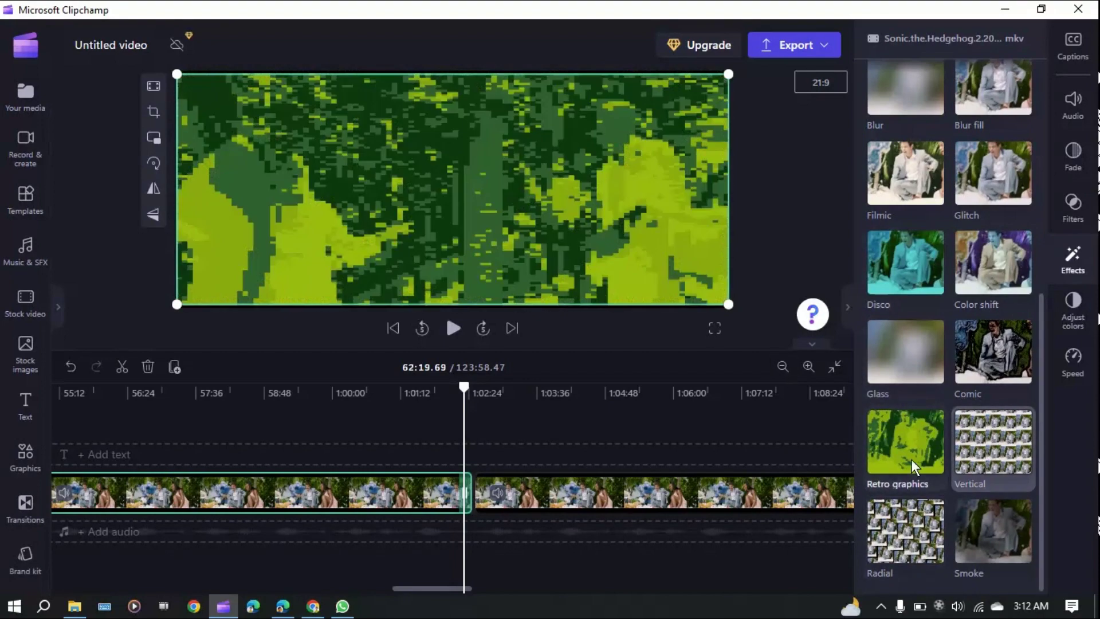
{"action": "scroll", "coordinate": [916, 456], "scroll_direction": "up", "scroll_amount": 6}
{"action": "scroll", "coordinate": [937, 414], "scroll_direction": "down", "scroll_amount": 5}
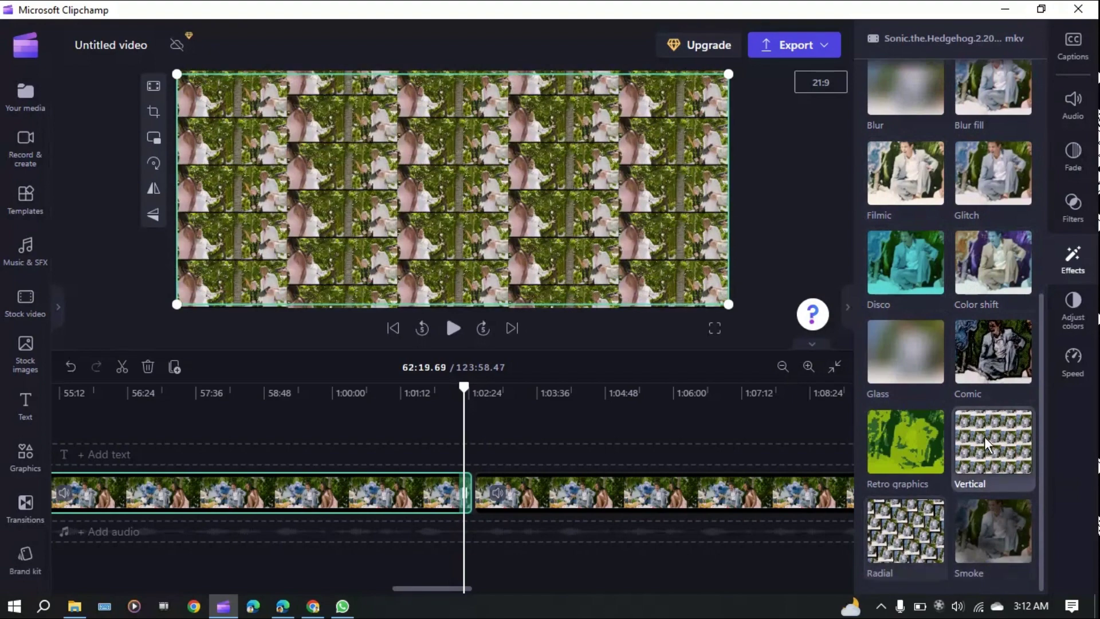
{"action": "scroll", "coordinate": [946, 433], "scroll_direction": "up", "scroll_amount": 5}
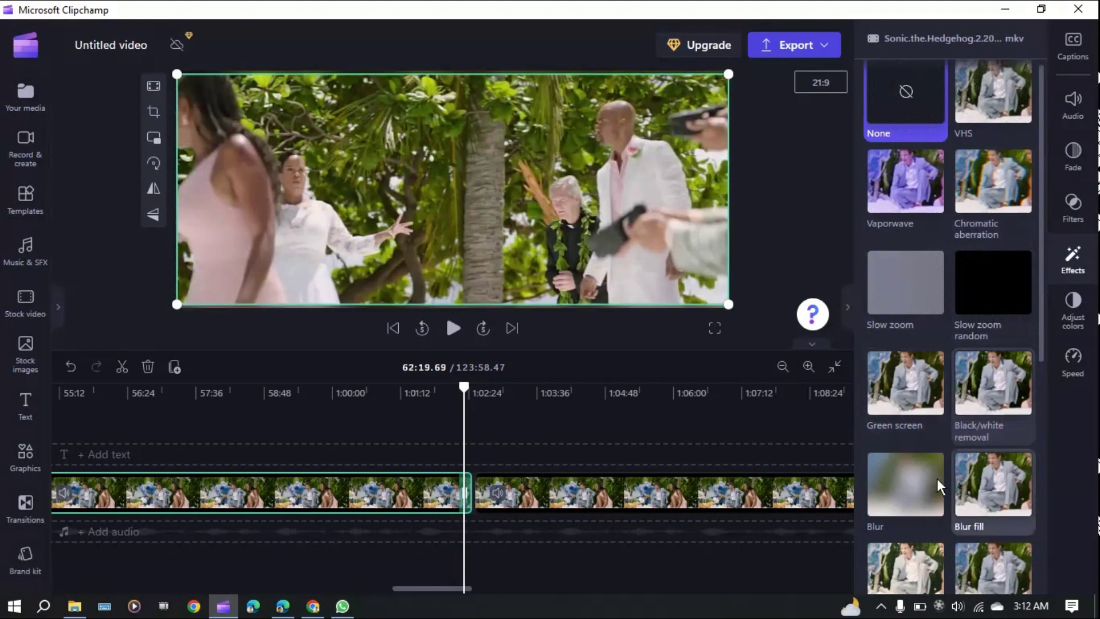
{"action": "scroll", "coordinate": [964, 433], "scroll_direction": "down", "scroll_amount": 5}
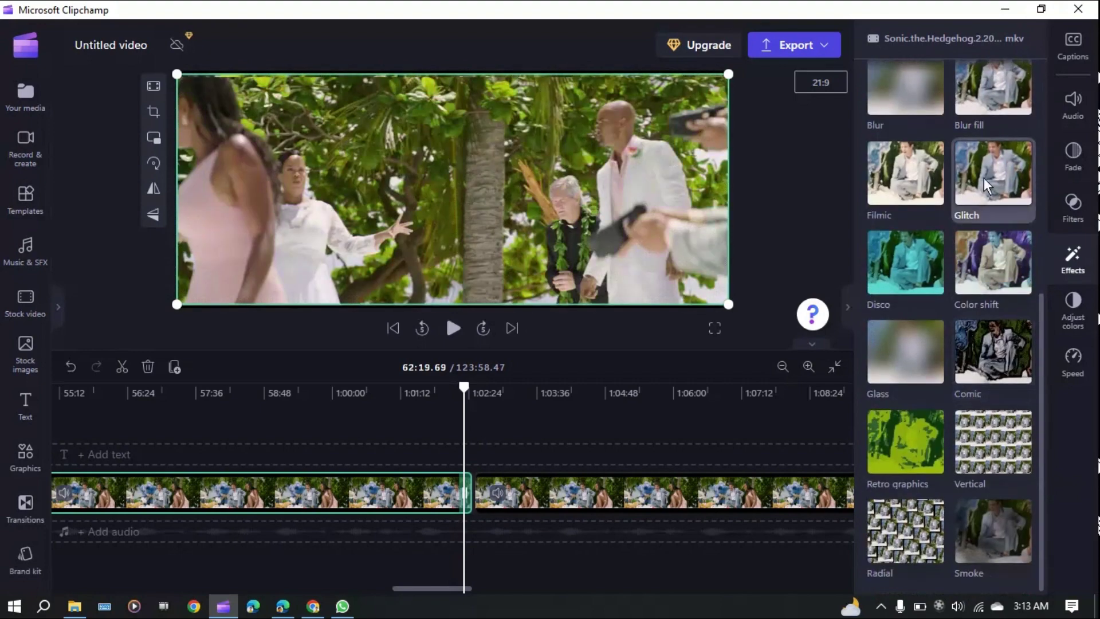
Apply the Glitch effect to the first part, raise its glitch intensity slightly and play a short preview.
{"action": "left_click", "coordinate": [984, 178]}
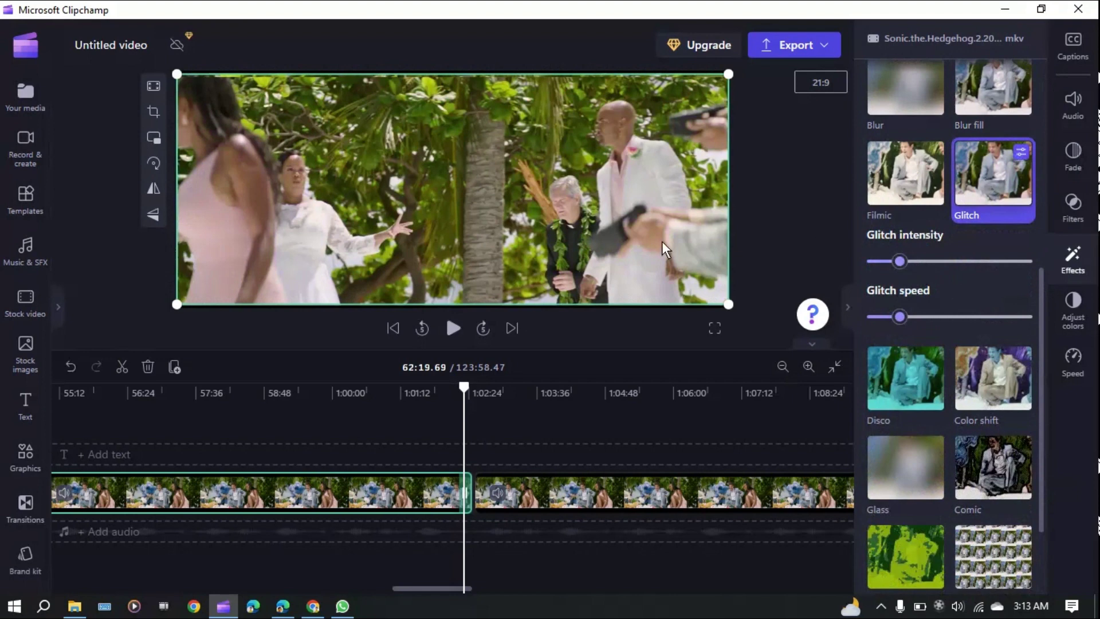
{"action": "left_click_drag", "start_coordinate": [892, 260], "coordinate": [909, 260]}
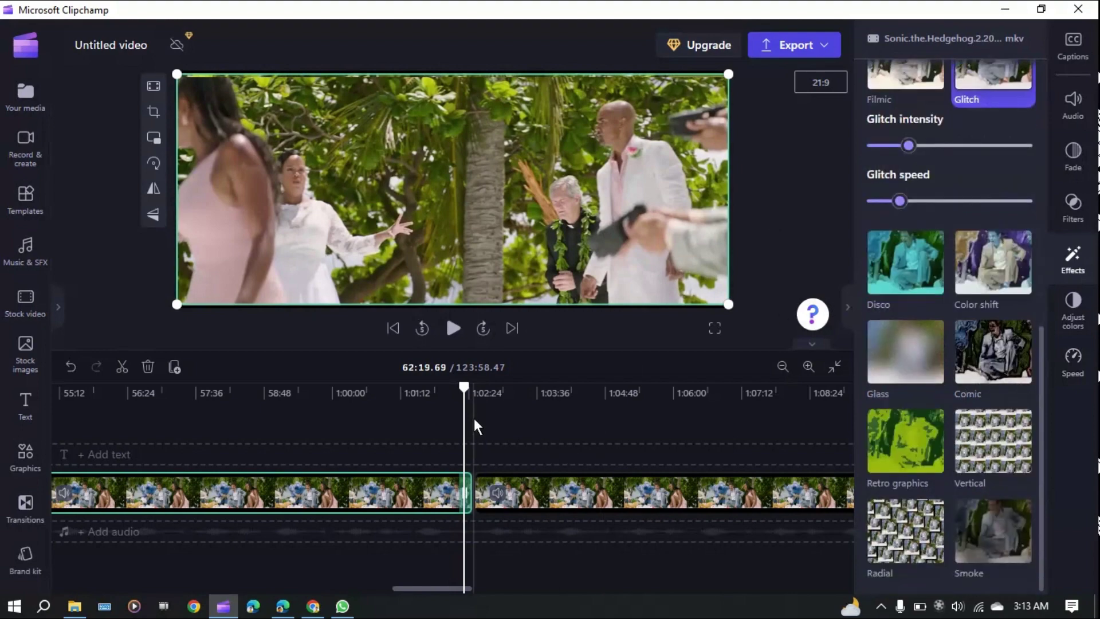
{"action": "left_click", "coordinate": [454, 328]}
{"action": "left_click", "coordinate": [453, 329]}
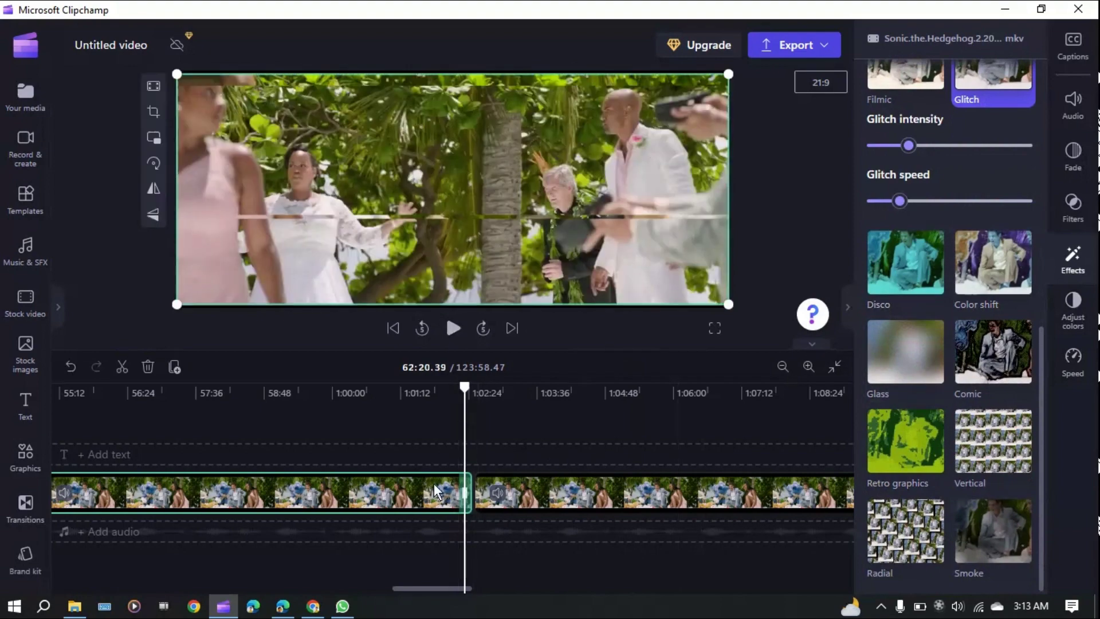
Remove the Glitch effect from the first part by choosing None.
{"action": "scroll", "coordinate": [957, 327], "scroll_direction": "up", "scroll_amount": 6}
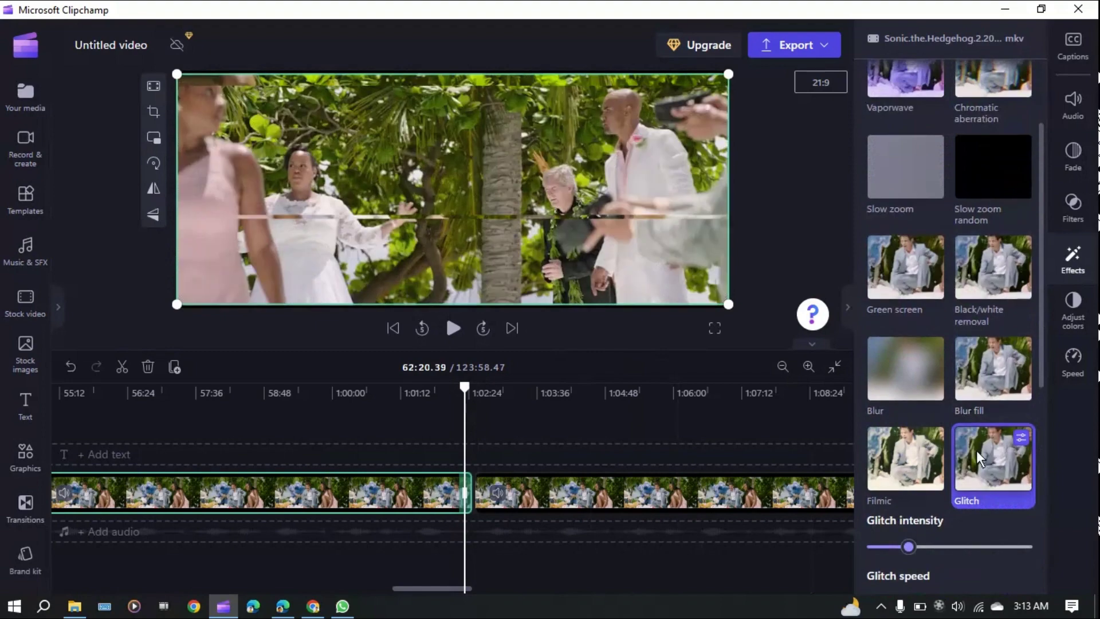
{"action": "scroll", "coordinate": [917, 173], "scroll_direction": "up", "scroll_amount": 2}
{"action": "left_click", "coordinate": [912, 133]}
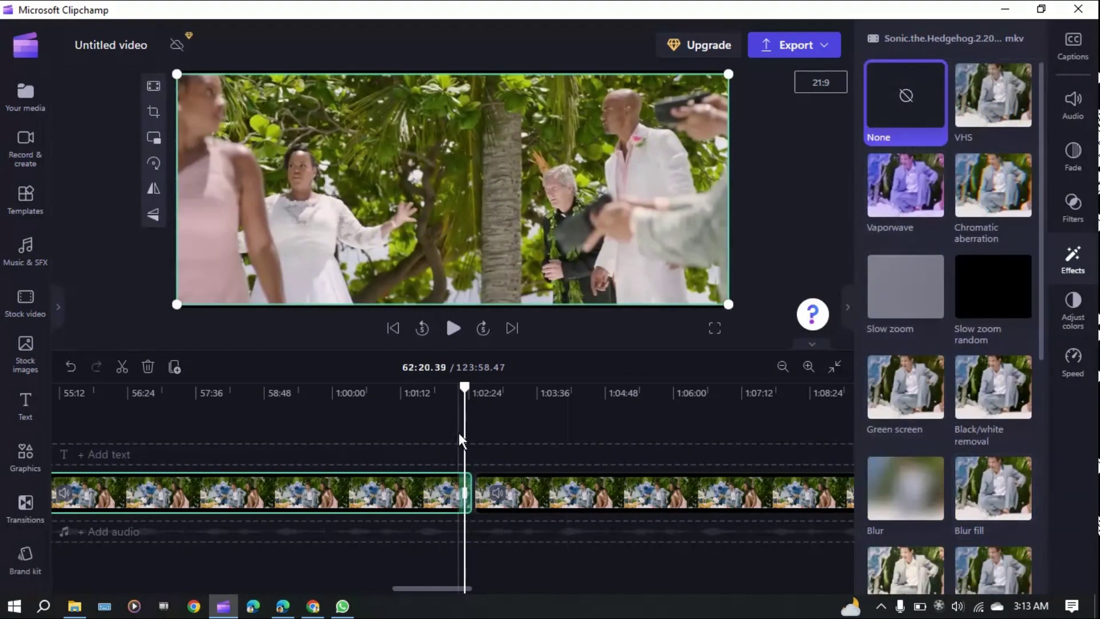
Apply the Glitch effect to the second part and try different glitch speeds, ending at a low setting.
{"action": "left_click", "coordinate": [459, 432]}
{"action": "left_click", "coordinate": [509, 500]}
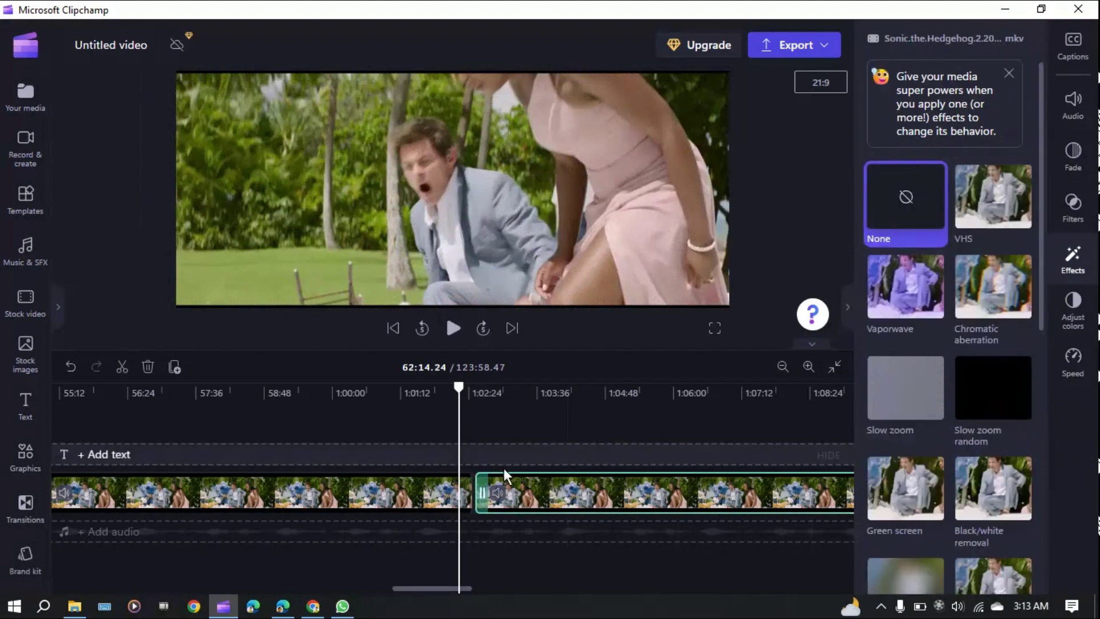
{"action": "scroll", "coordinate": [919, 380], "scroll_direction": "down", "scroll_amount": 5}
{"action": "left_click", "coordinate": [998, 278]}
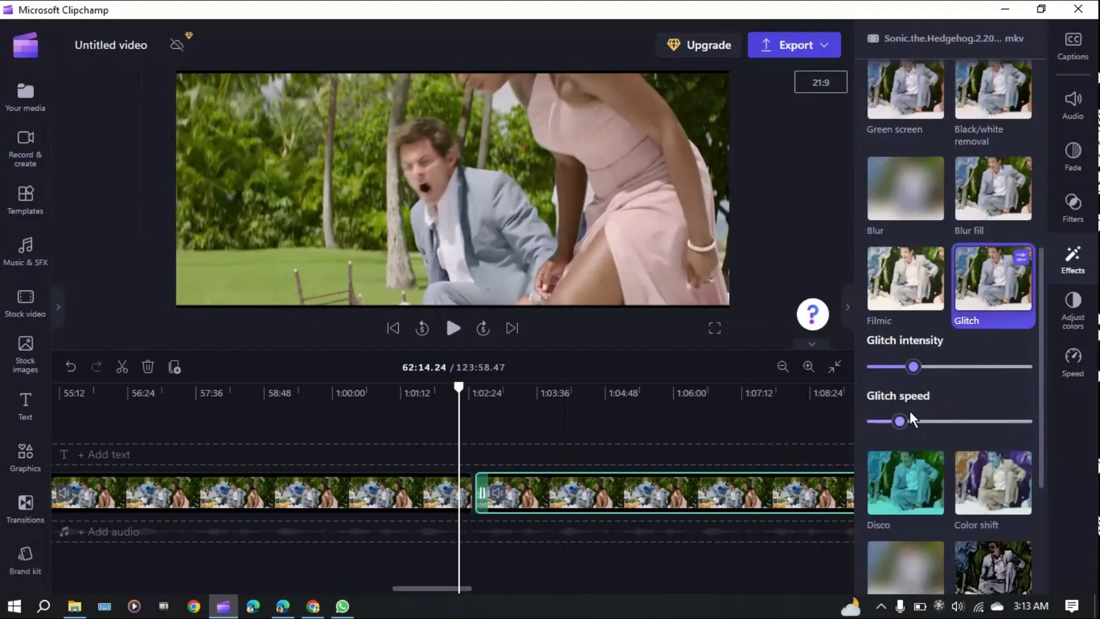
{"action": "left_click_drag", "start_coordinate": [899, 420], "coordinate": [963, 421]}
{"action": "left_click_drag", "start_coordinate": [1029, 427], "coordinate": [1033, 427]}
{"action": "left_click_drag", "start_coordinate": [905, 425], "coordinate": [890, 424]}
Play the second part from its beginning and split it at 62:40.99 to separate a short opening piece.
{"action": "left_click", "coordinate": [474, 425]}
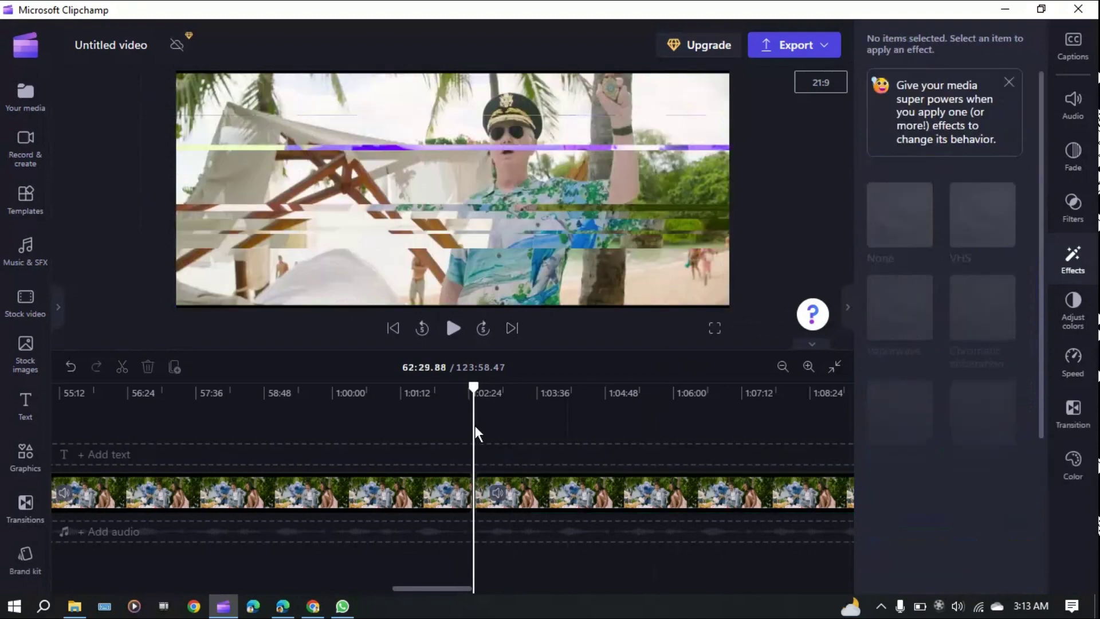
{"action": "key", "text": "space"}
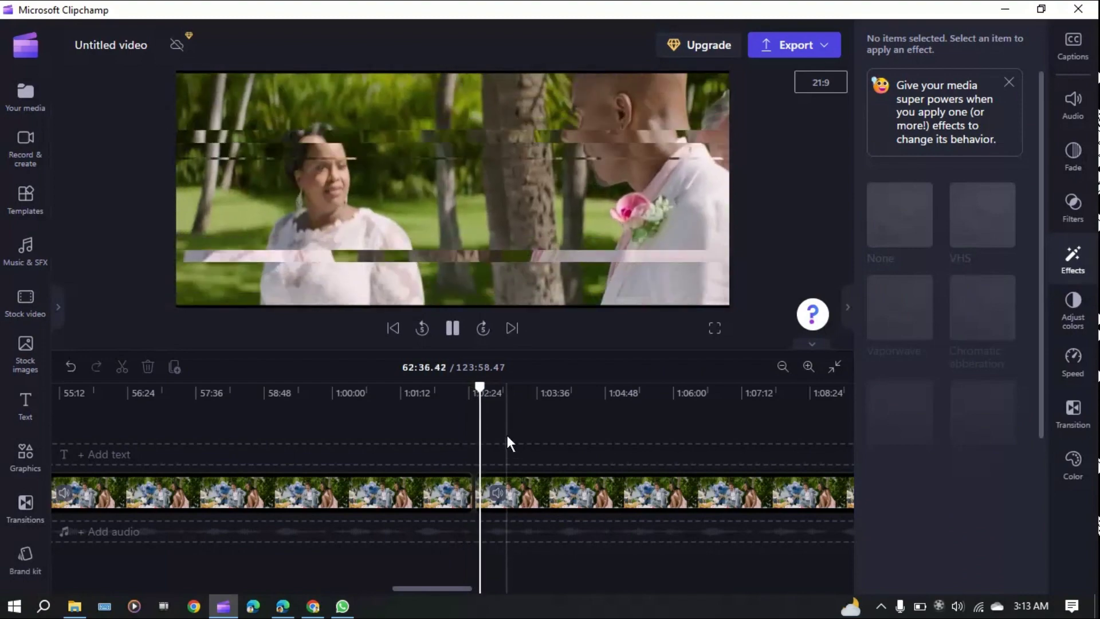
{"action": "left_click", "coordinate": [808, 366]}
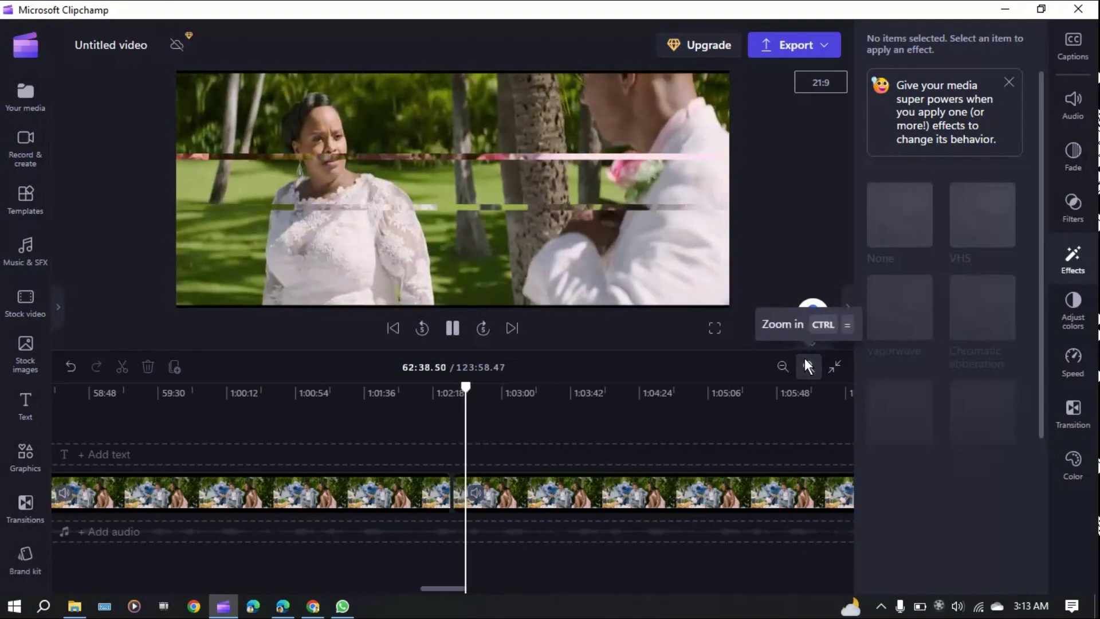
{"action": "left_click", "coordinate": [806, 363]}
{"action": "left_click", "coordinate": [807, 363]}
{"action": "left_click", "coordinate": [807, 363]}
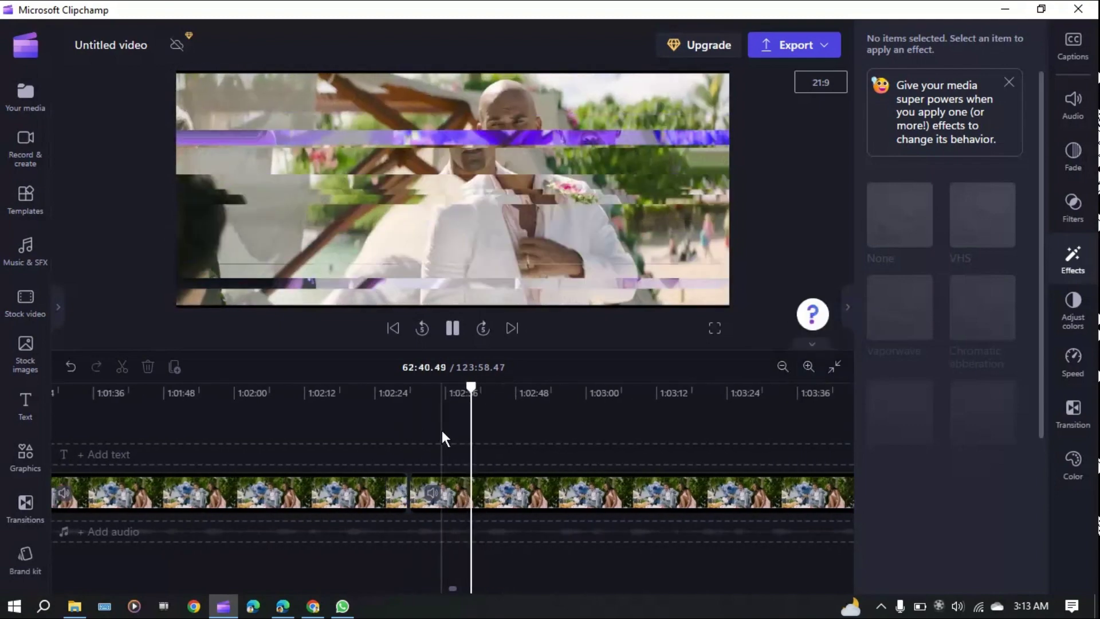
{"action": "key", "text": "space"}
{"action": "left_click", "coordinate": [445, 491]}
{"action": "key", "text": "s"}
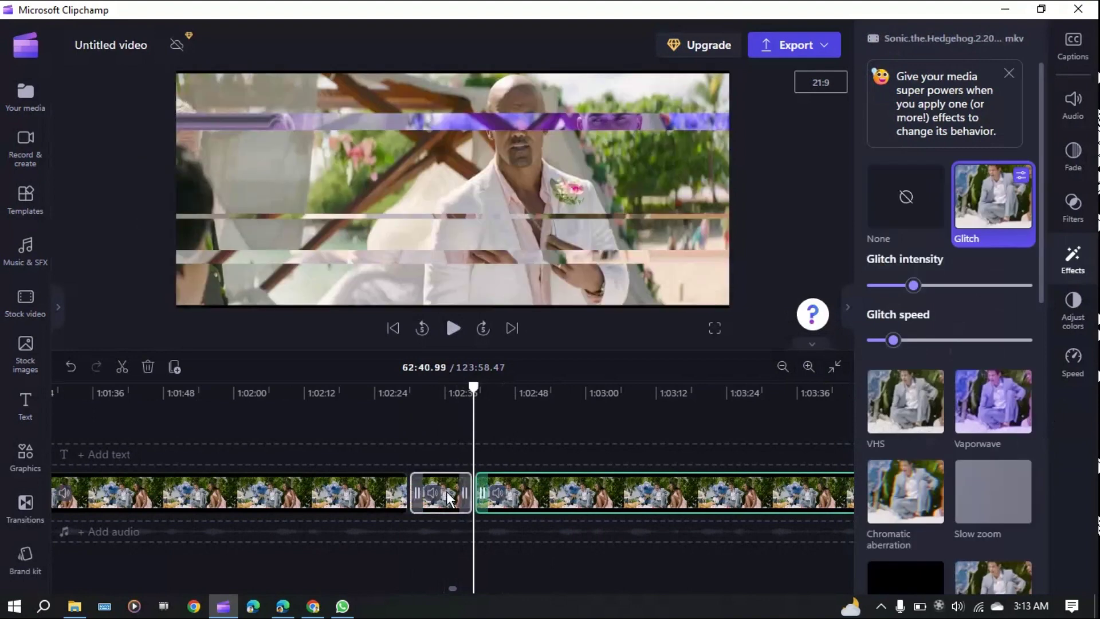
Remove the Glitch effect from the long last piece and set the short middle piece's glitch speed to maximum.
{"action": "left_click", "coordinate": [538, 508]}
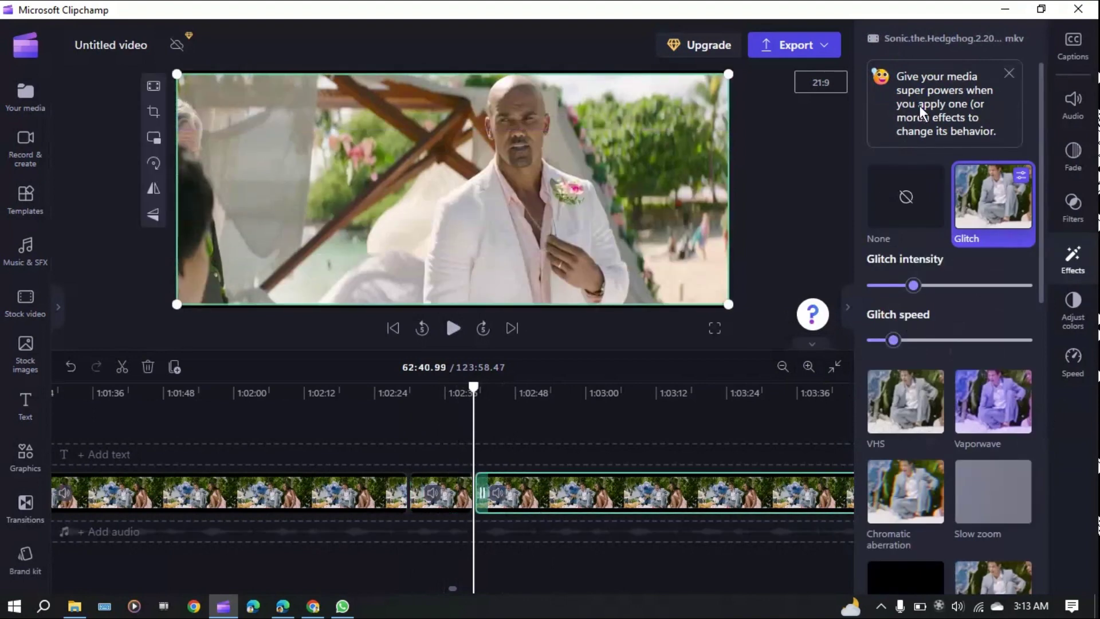
{"action": "left_click", "coordinate": [903, 210]}
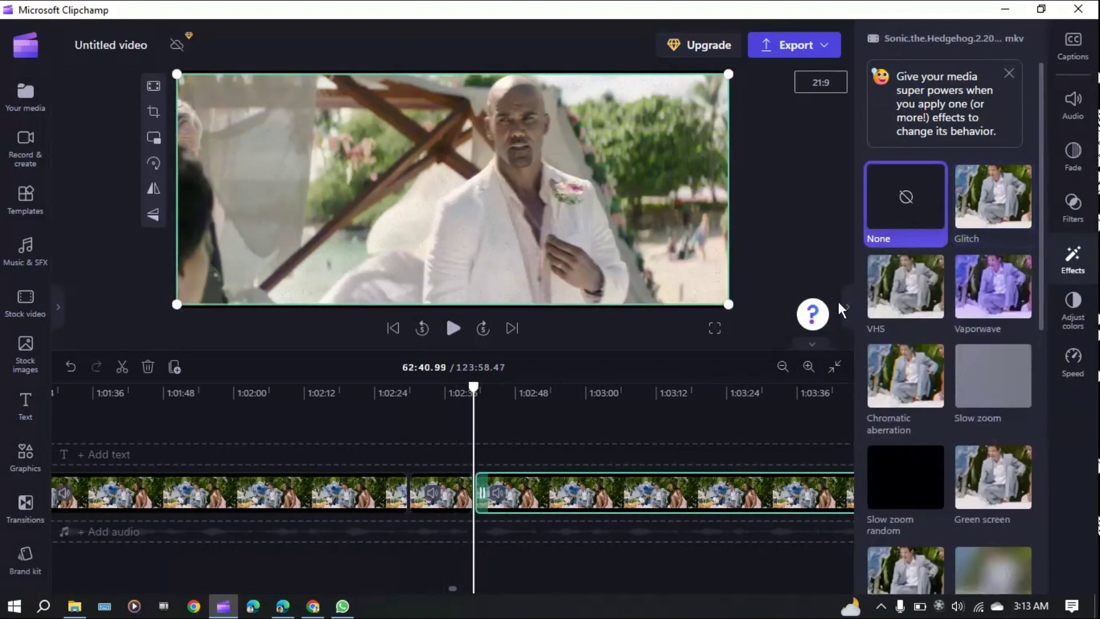
{"action": "left_click", "coordinate": [455, 492]}
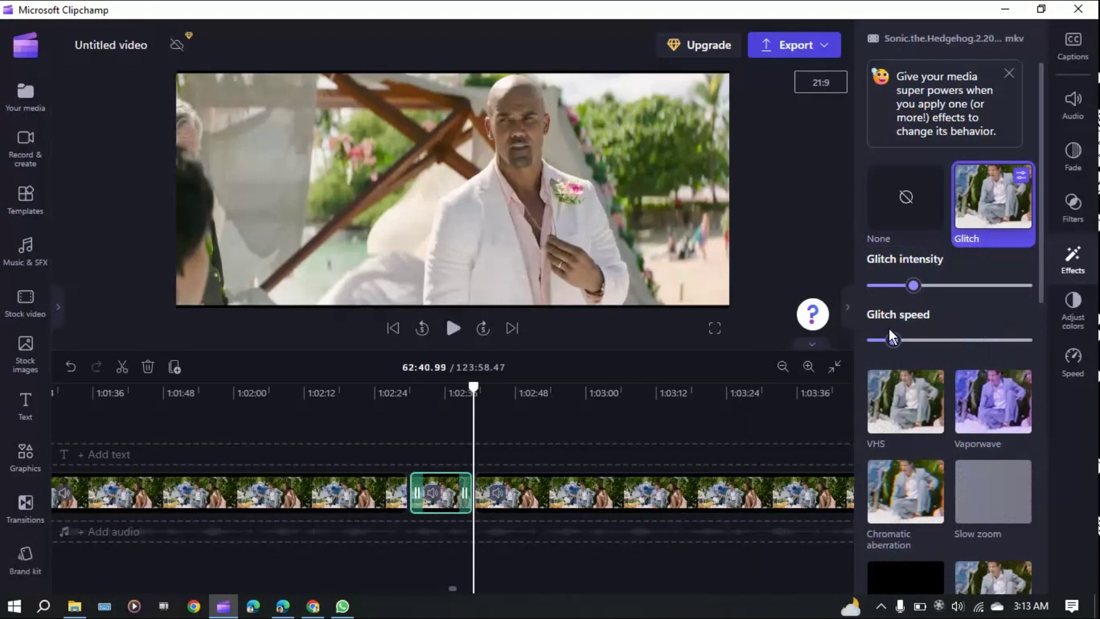
{"action": "left_click_drag", "start_coordinate": [895, 344], "coordinate": [1074, 341]}
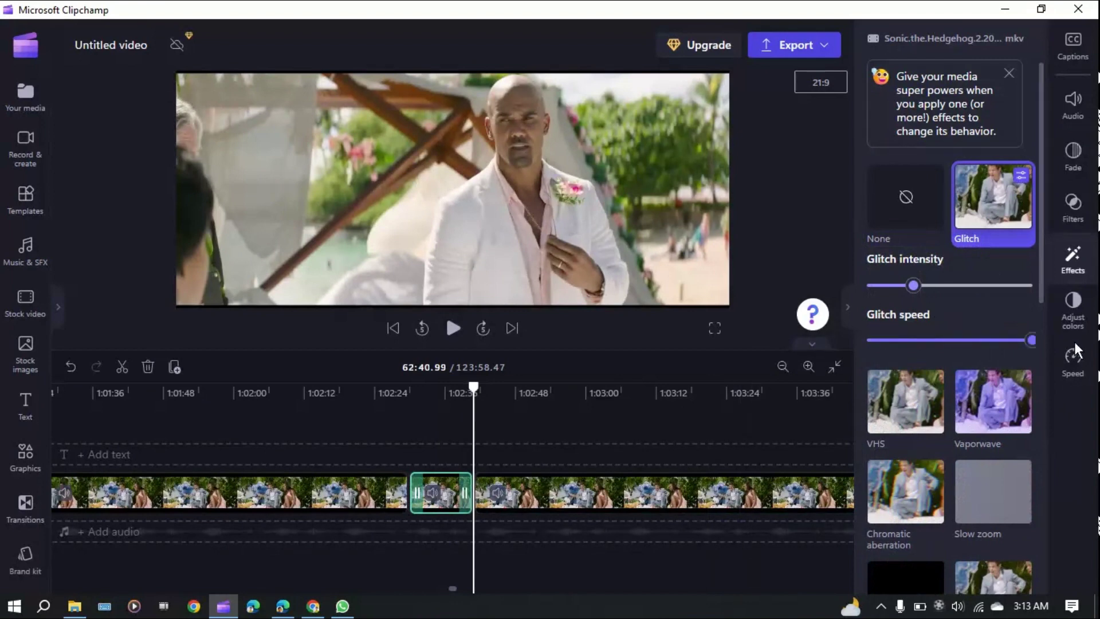
{"action": "left_click", "coordinate": [898, 285]}
Apply the Black & white 2 filter to the short middle piece and play a short preview from its start.
{"action": "left_click", "coordinate": [1084, 207]}
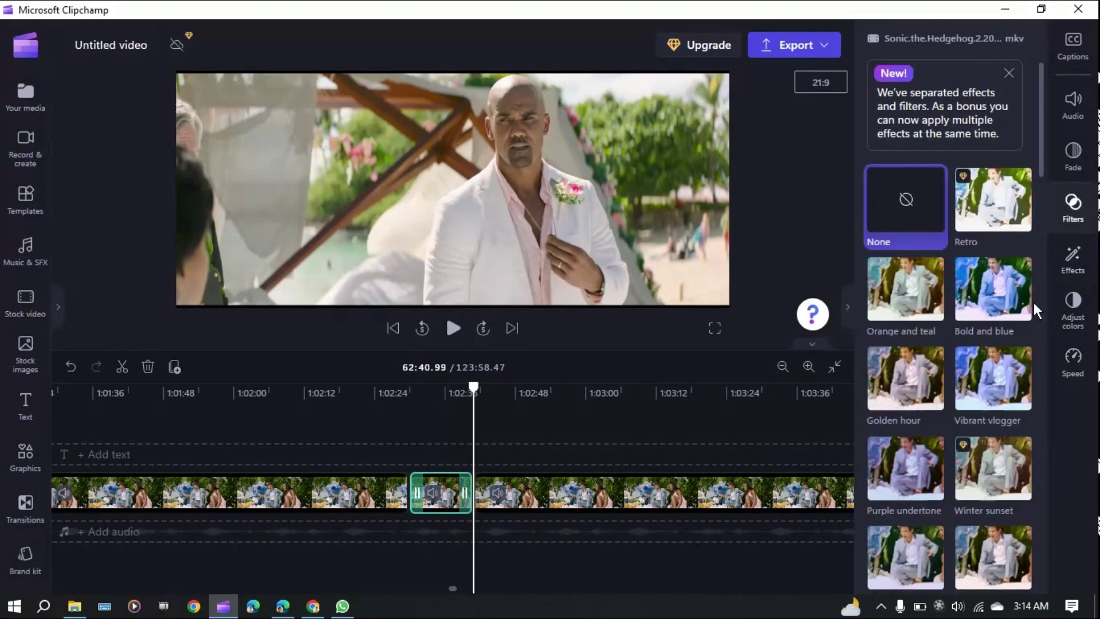
{"action": "scroll", "coordinate": [923, 463], "scroll_direction": "down", "scroll_amount": 8}
{"action": "scroll", "coordinate": [932, 450], "scroll_direction": "down", "scroll_amount": 6}
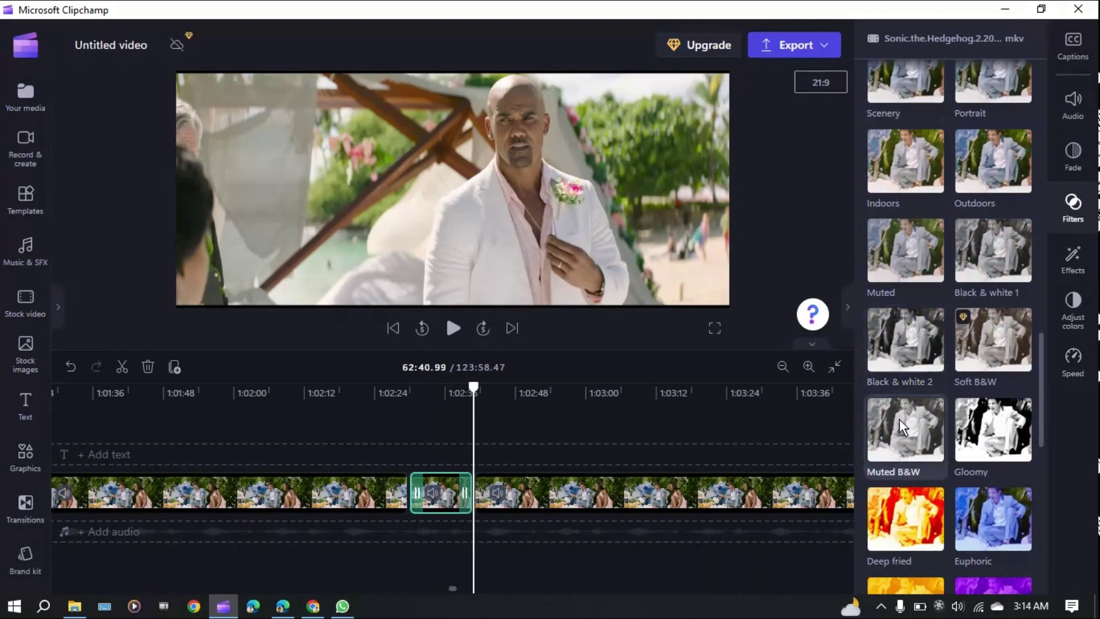
{"action": "left_click", "coordinate": [926, 342]}
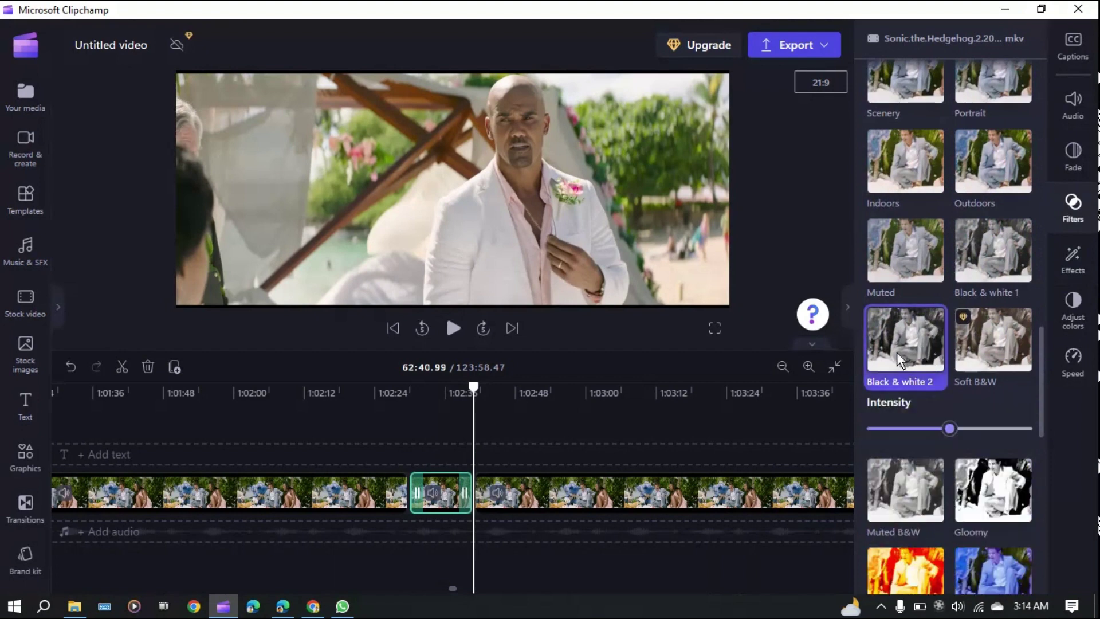
{"action": "left_click", "coordinate": [445, 428]}
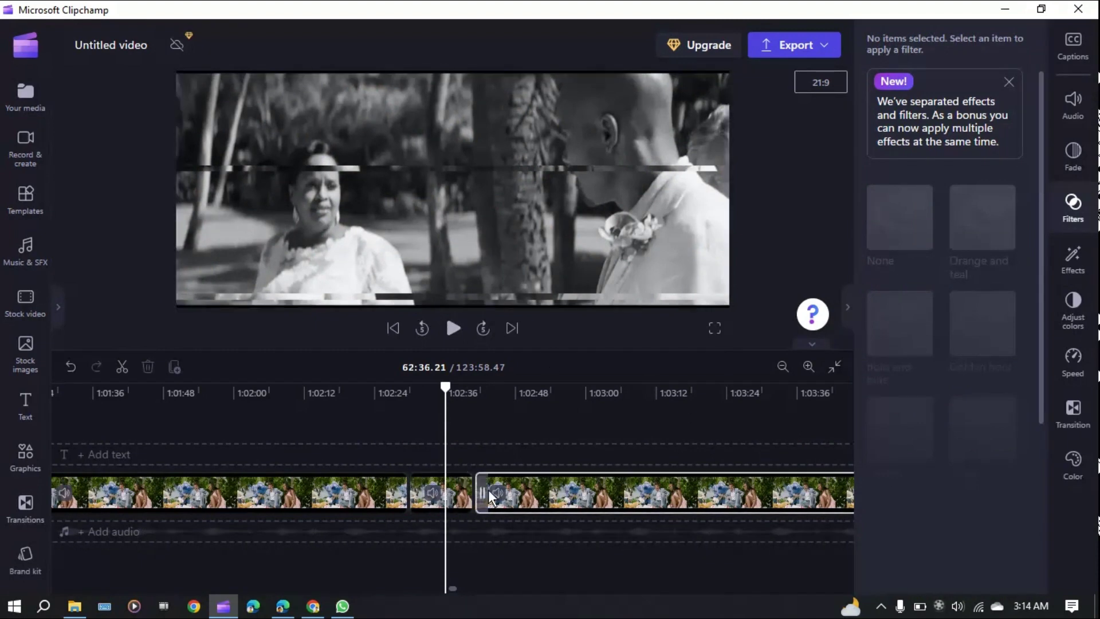
{"action": "left_click", "coordinate": [453, 496]}
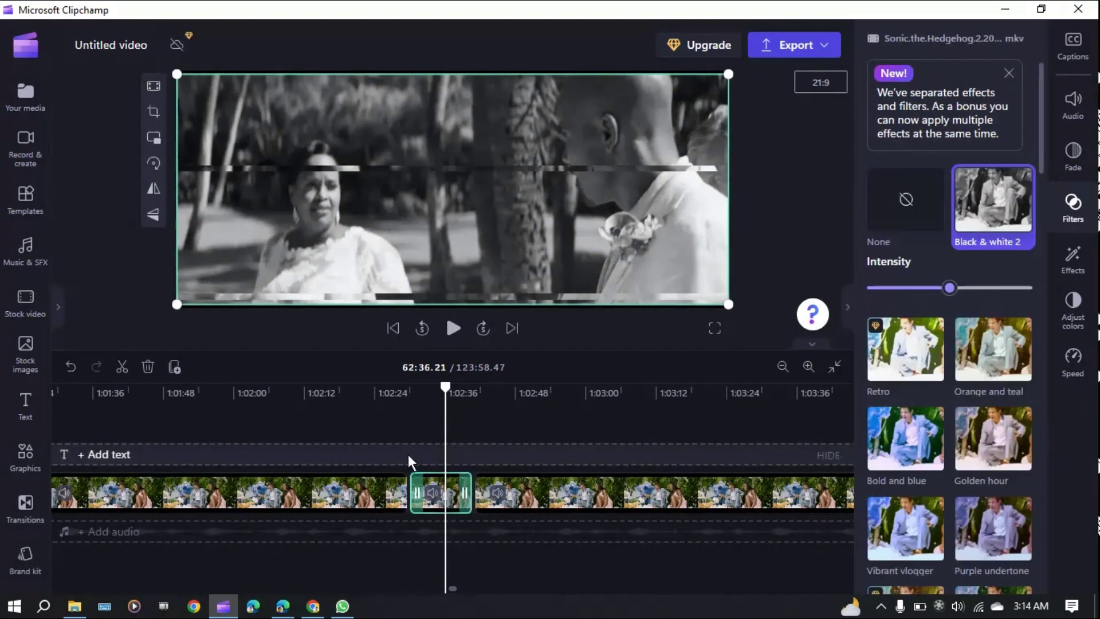
{"action": "left_click", "coordinate": [408, 429]}
{"action": "key", "text": "space"}
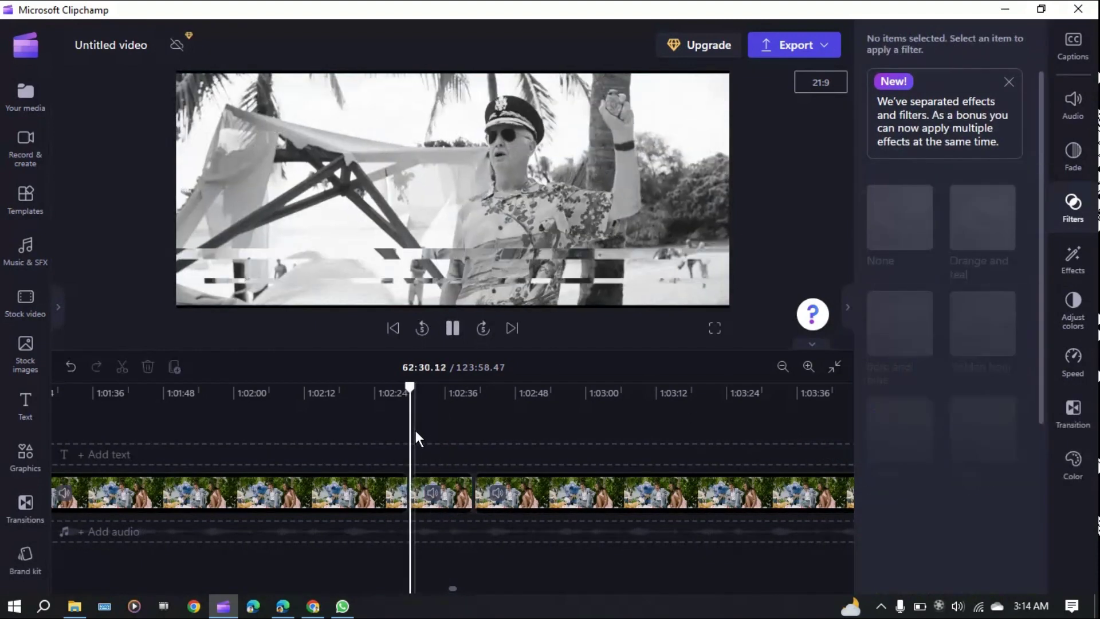
{"action": "key", "text": "space"}
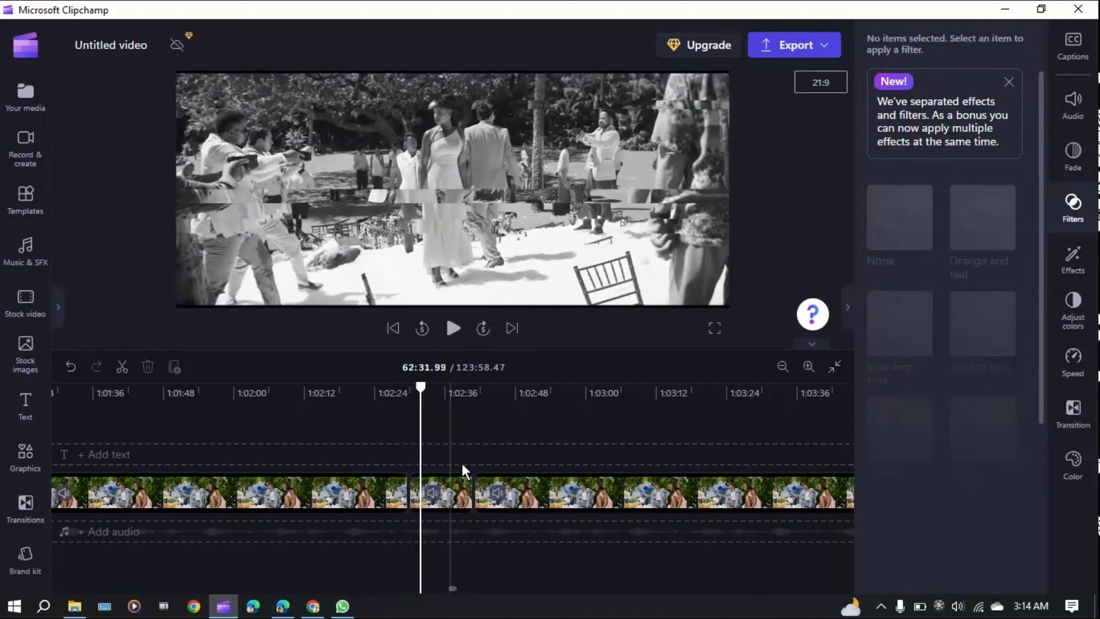
Set the short middle piece's speed to 3.75 and play it from its start.
{"action": "left_click", "coordinate": [452, 492]}
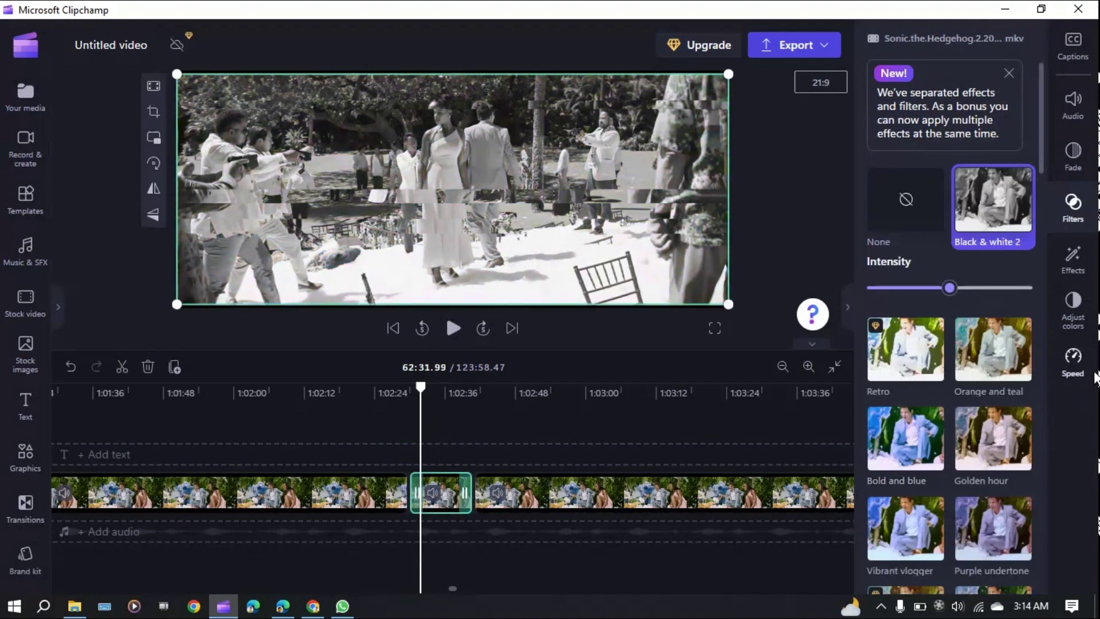
{"action": "left_click", "coordinate": [1073, 364]}
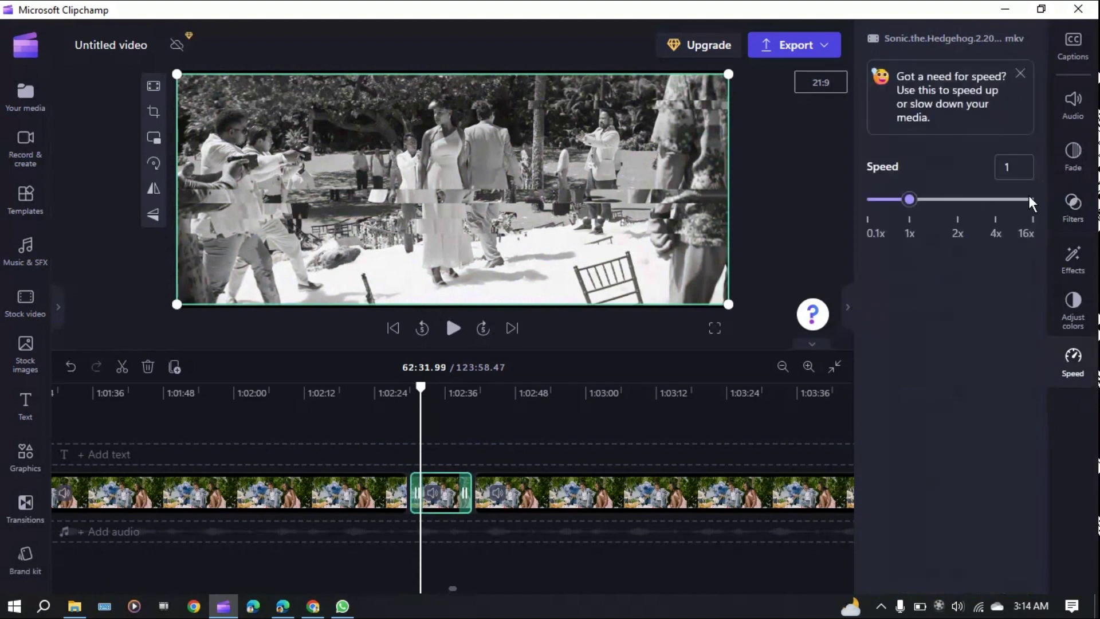
{"action": "left_click", "coordinate": [993, 198]}
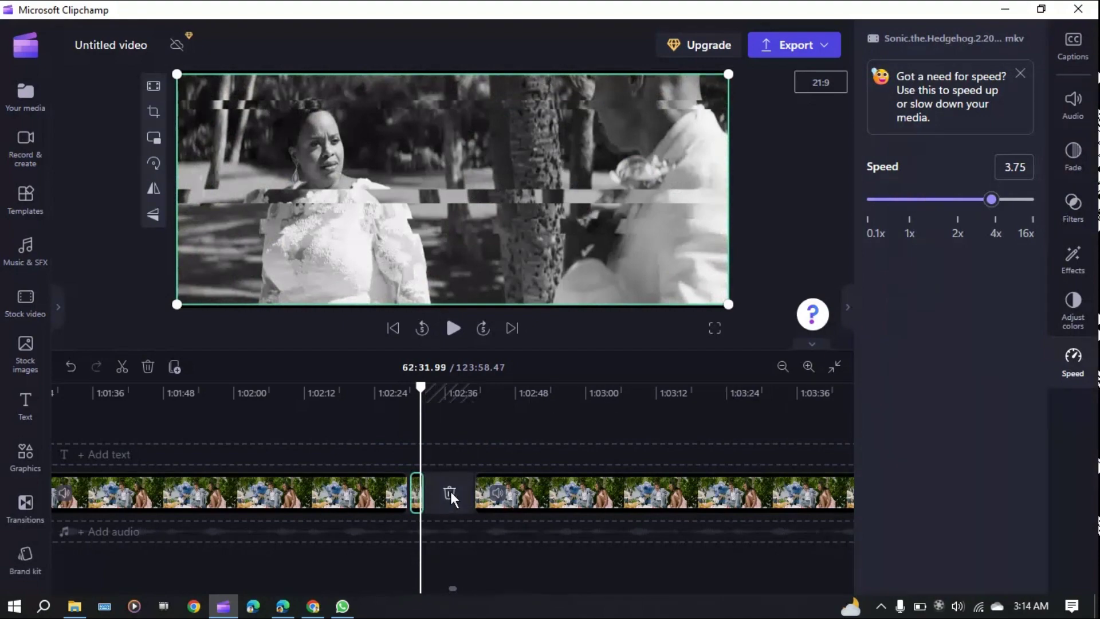
{"action": "left_click", "coordinate": [410, 424]}
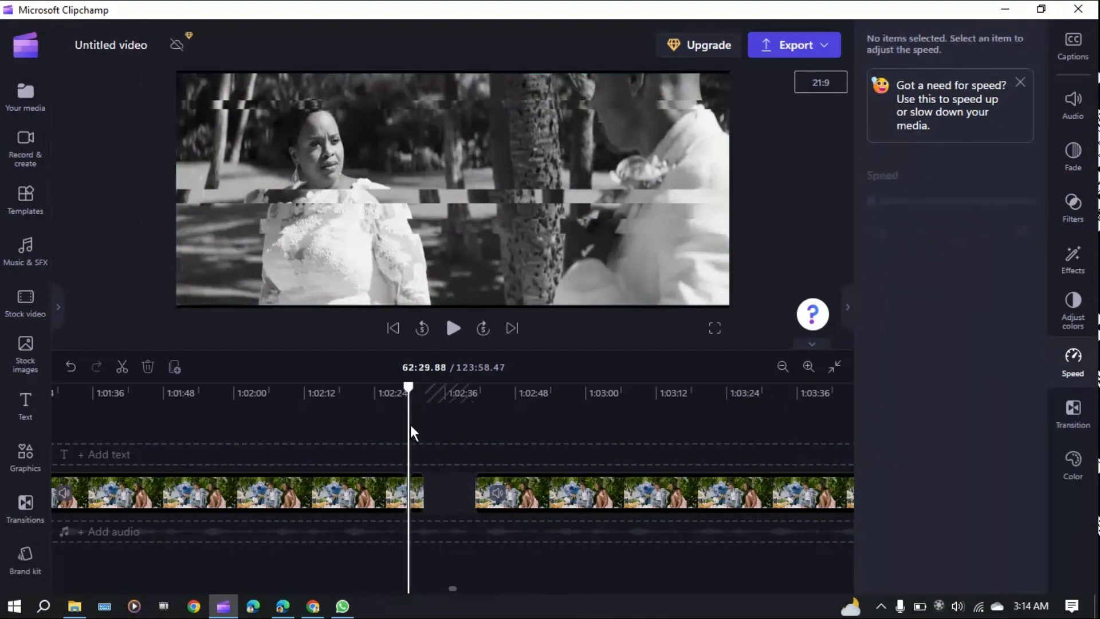
{"action": "key", "text": "space"}
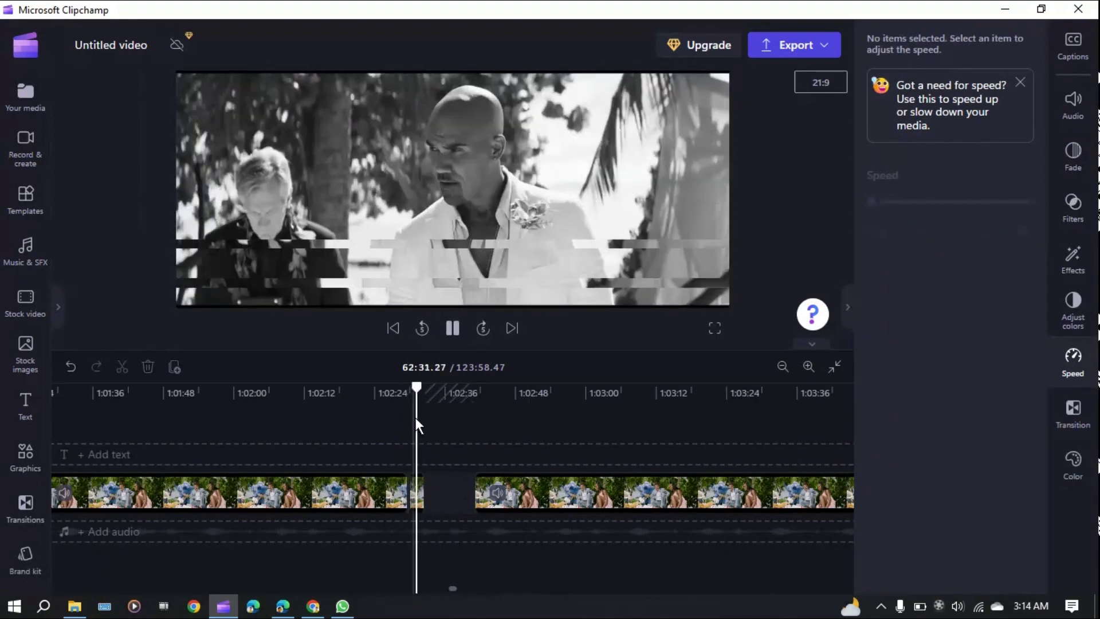
{"action": "key", "text": "space"}
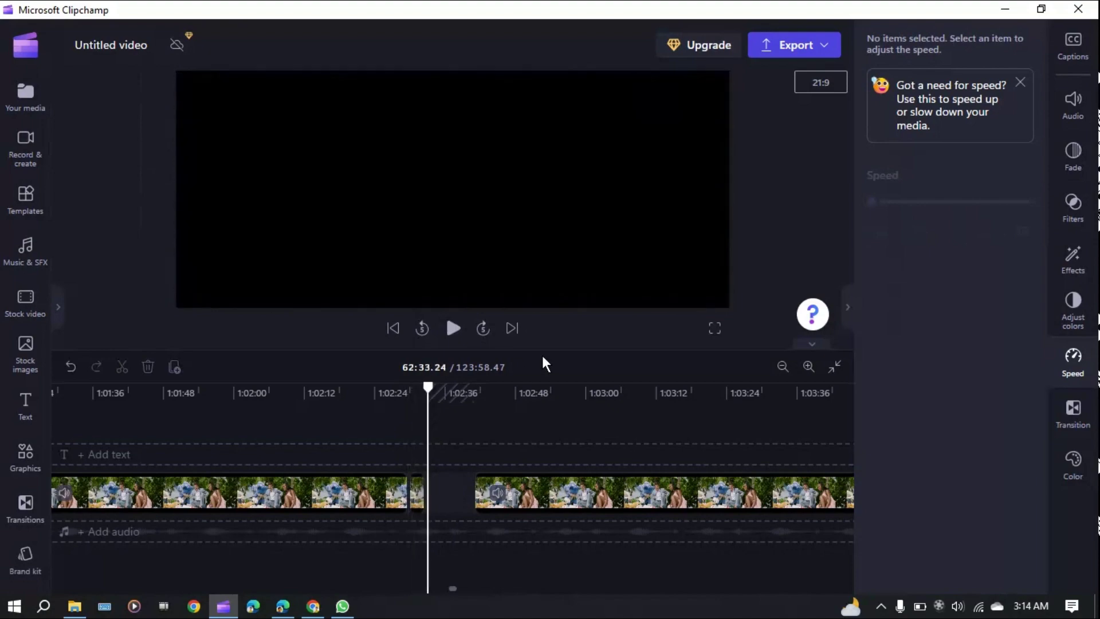
Move the last piece up against the sped-up middle piece to close the gap, and preview the middle piece.
{"action": "left_click_drag", "start_coordinate": [550, 482], "coordinate": [486, 477]}
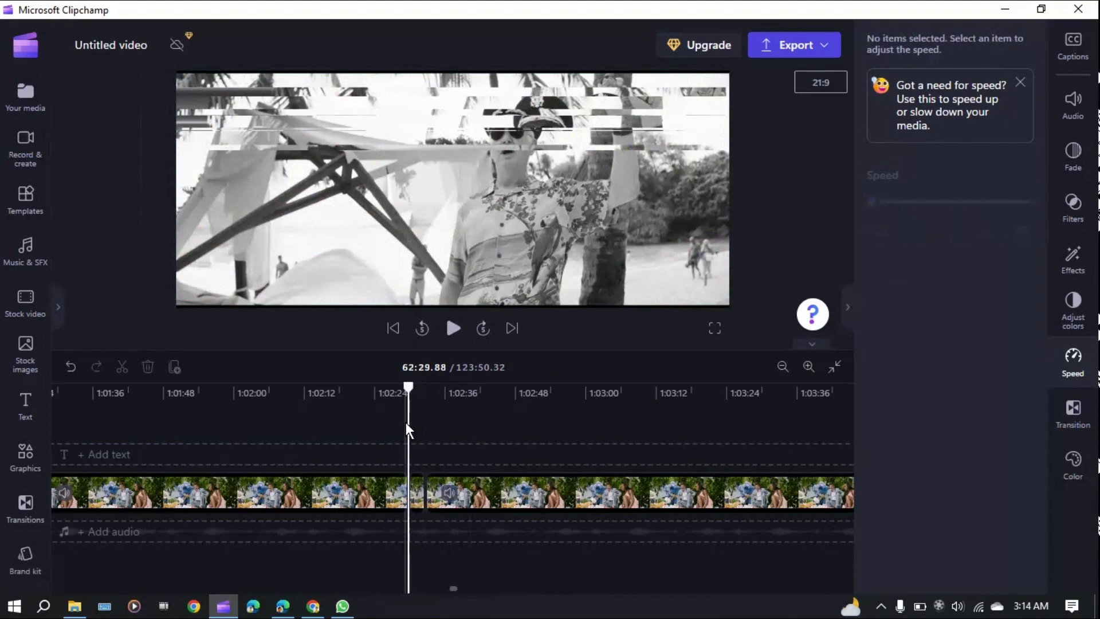
{"action": "key", "text": "space"}
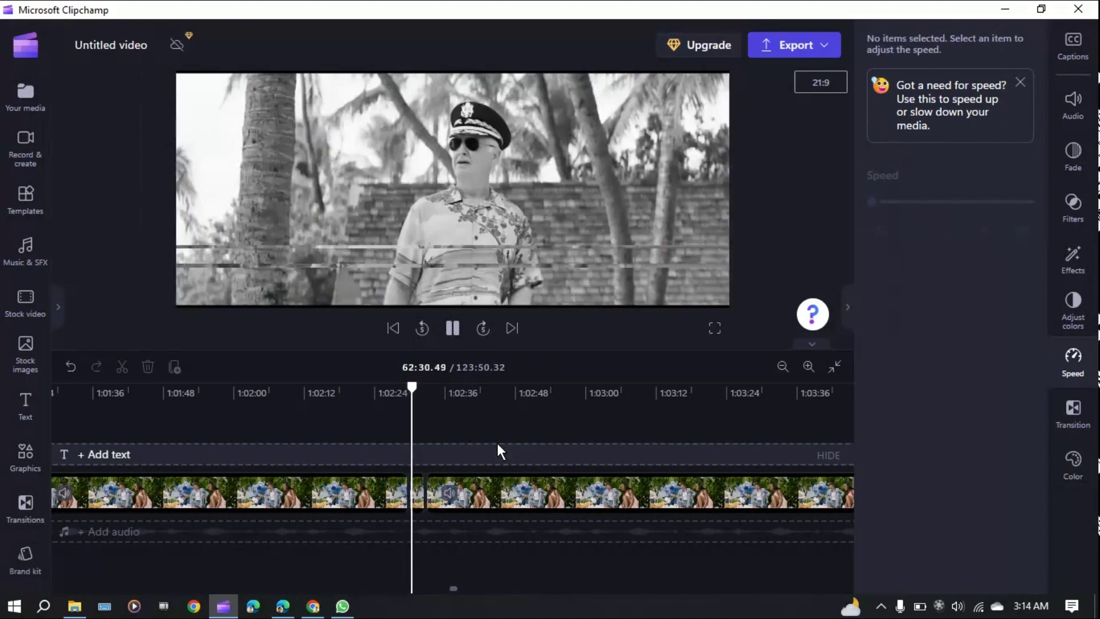
{"action": "key", "text": "space"}
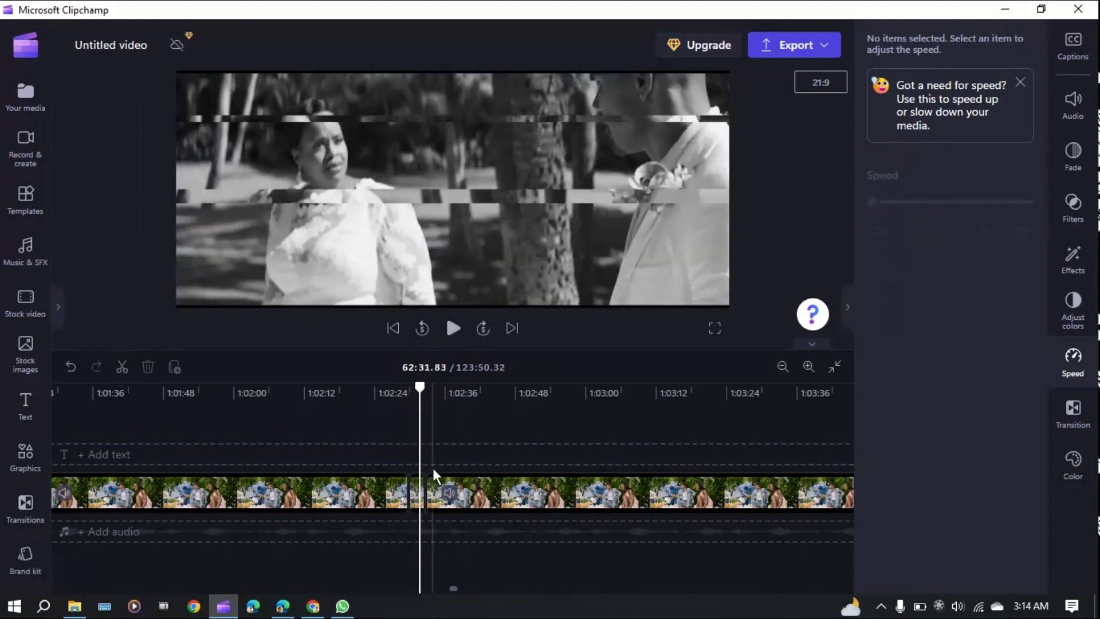
Undo the gap closing, speed and black-and-white changes, and set the middle piece's effect and filter to None.
{"action": "key", "text": "ctrl+z"}
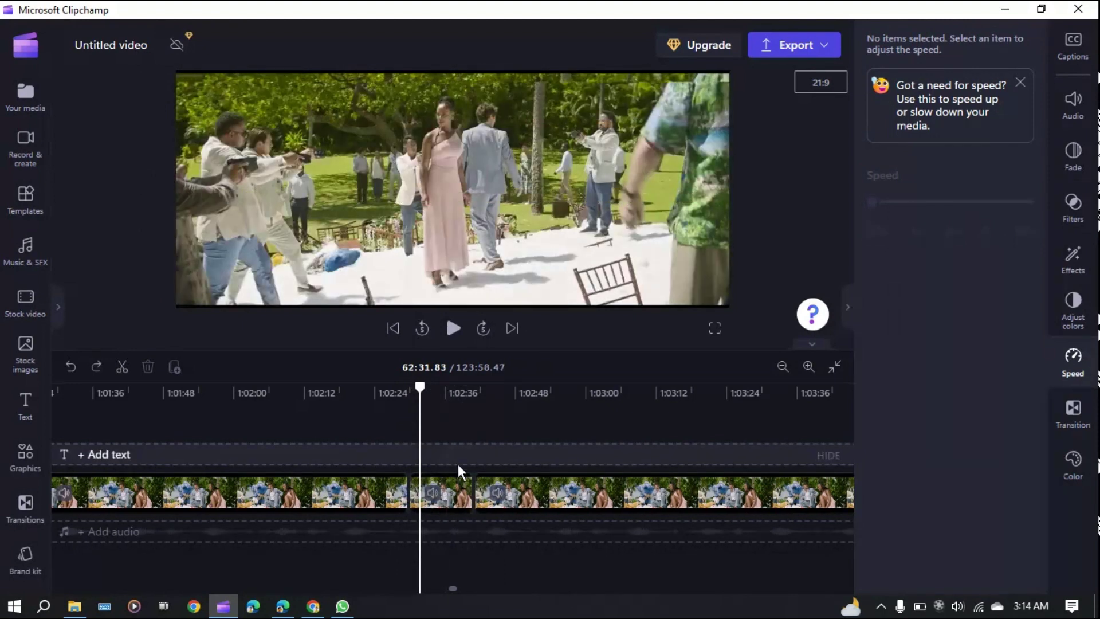
{"action": "left_click", "coordinate": [1072, 309]}
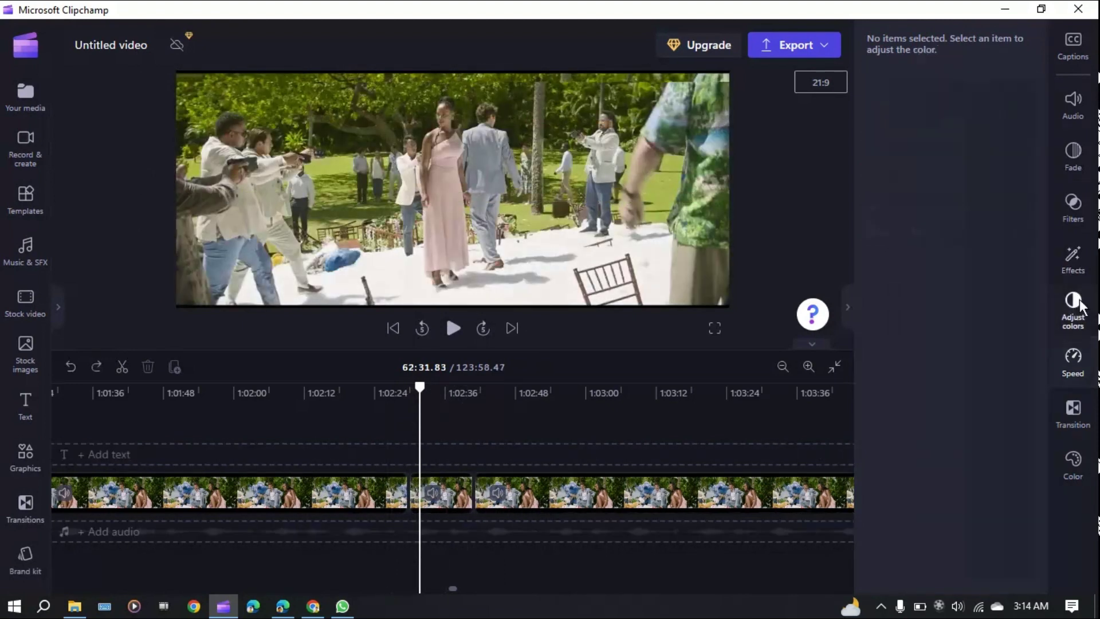
{"action": "left_click", "coordinate": [1073, 258]}
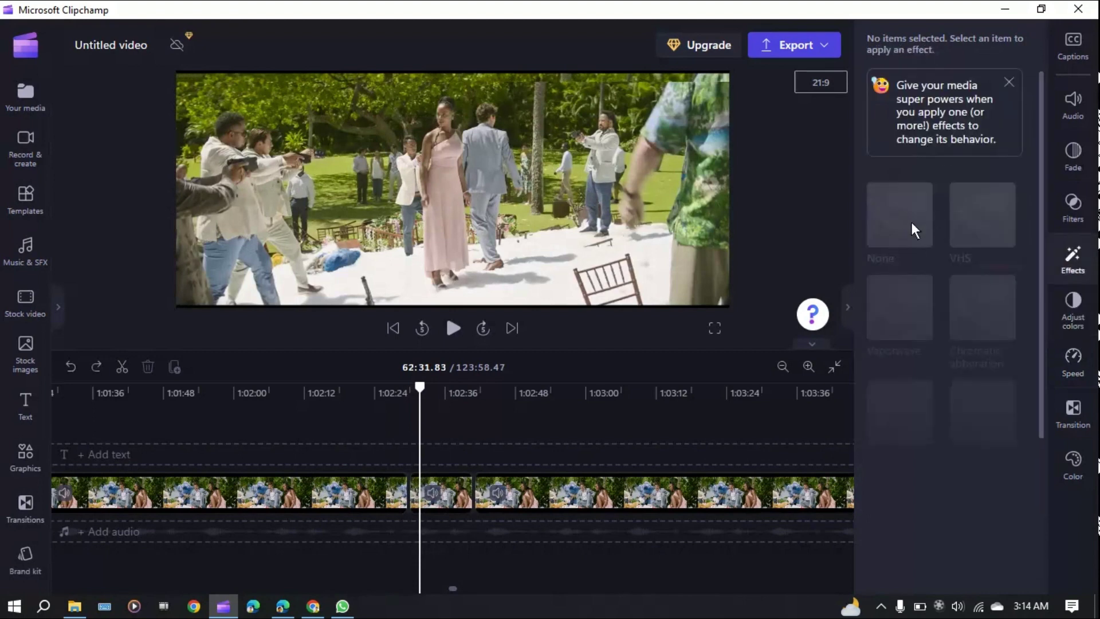
{"action": "left_click", "coordinate": [449, 499]}
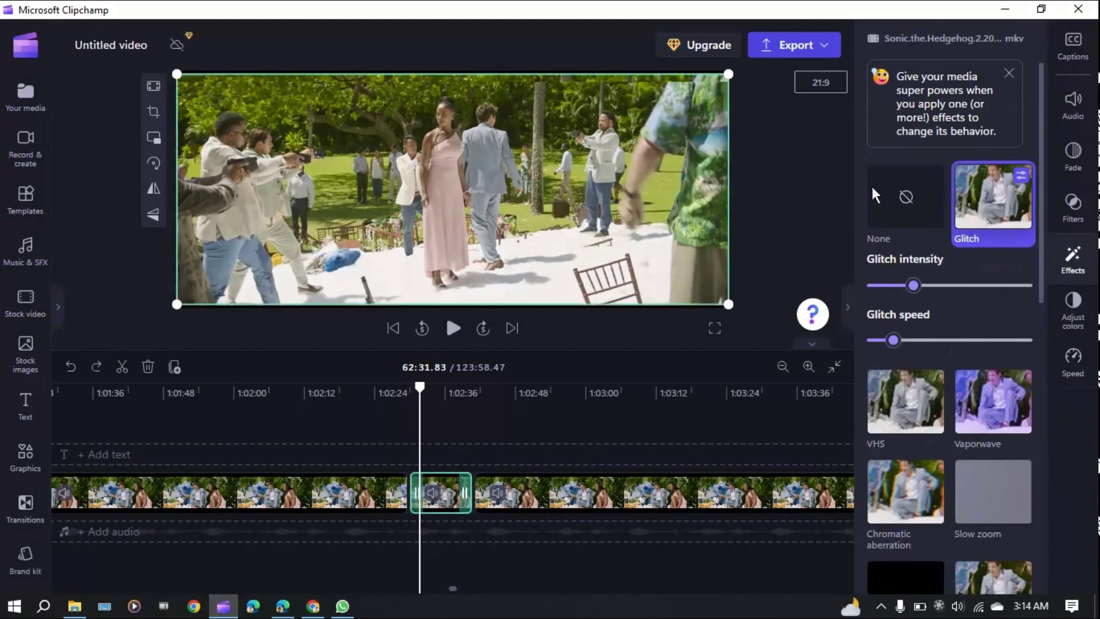
{"action": "left_click", "coordinate": [902, 222]}
{"action": "left_click", "coordinate": [1073, 209]}
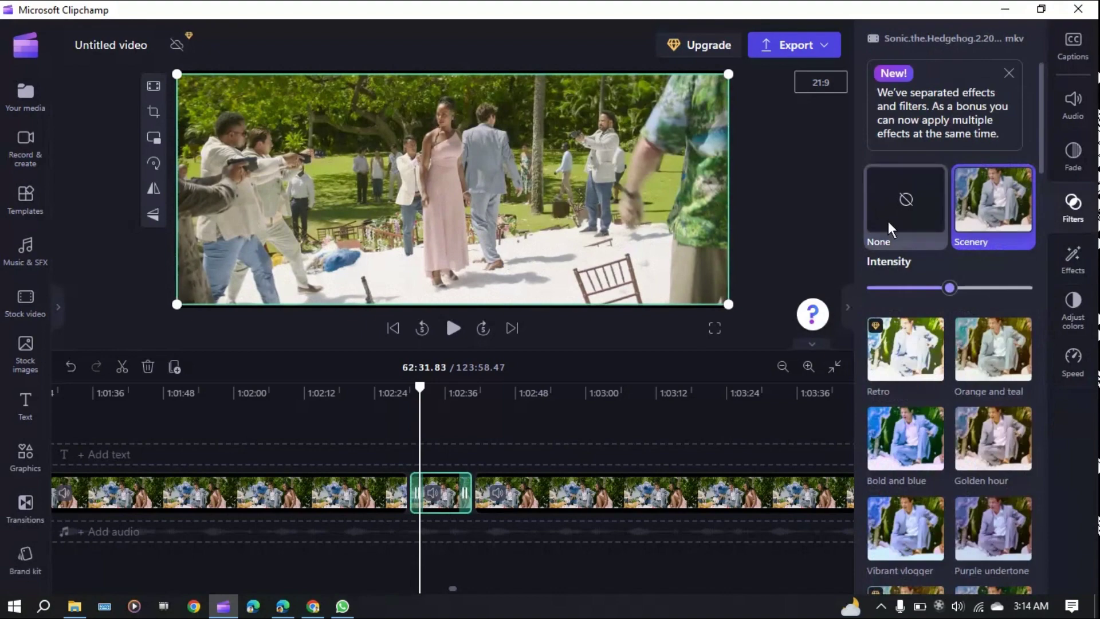
{"action": "left_click", "coordinate": [889, 222]}
Raise the exposure of the short middle piece slightly in its color adjustments.
{"action": "left_click", "coordinate": [1074, 375]}
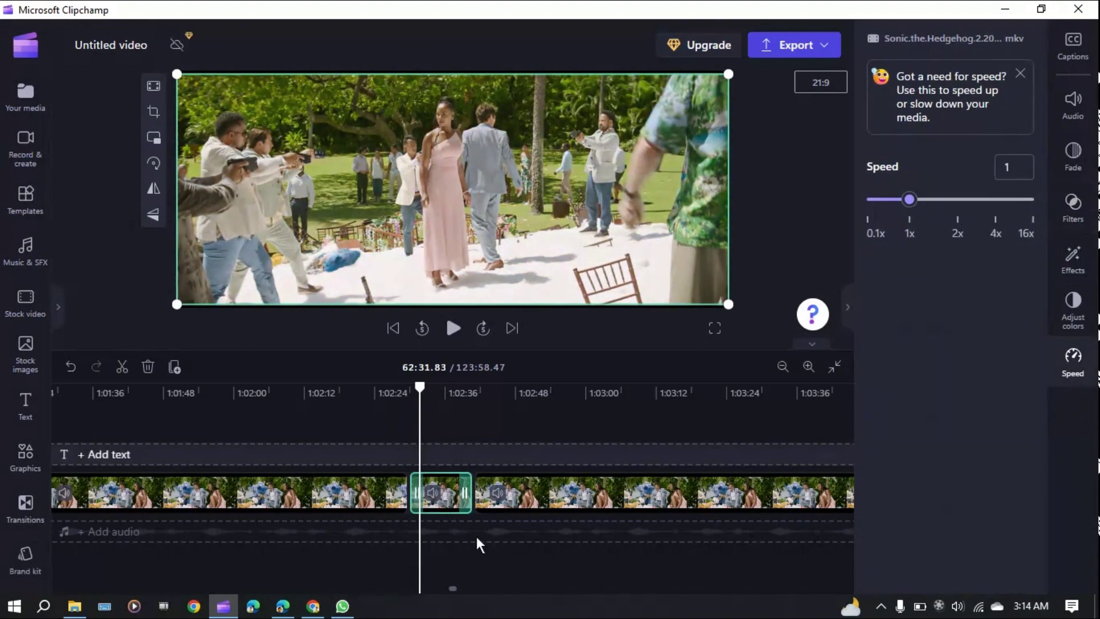
{"action": "left_click", "coordinate": [1066, 313]}
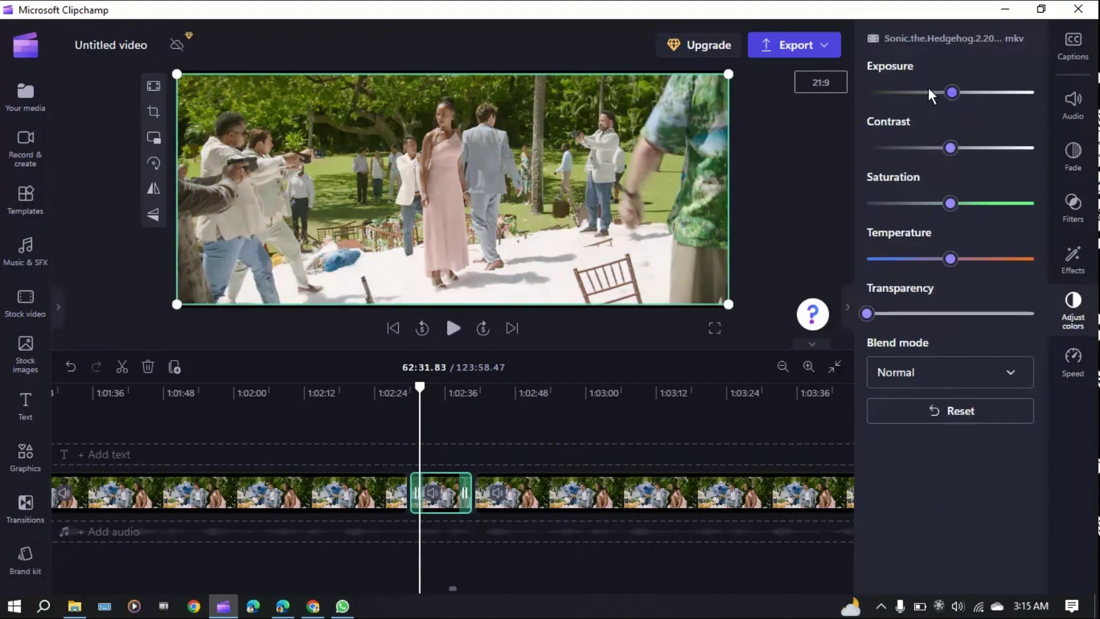
{"action": "left_click_drag", "start_coordinate": [929, 90], "coordinate": [975, 93]}
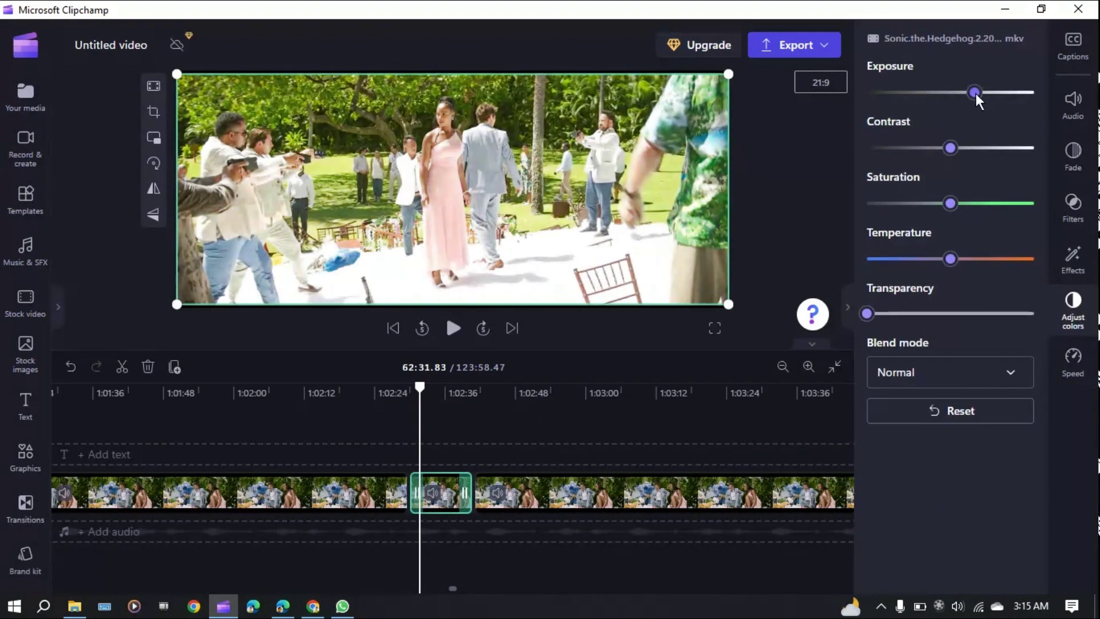
Slightly raise the short middle piece's contrast and saturation, cool its temperature a little, and add a small amount of transparency.
{"action": "mouse_move", "coordinate": [953, 147]}
{"action": "left_mouse_down"}
{"action": "mouse_move", "coordinate": [991, 159]}
{"action": "mouse_move", "coordinate": [939, 160]}
{"action": "mouse_move", "coordinate": [1017, 163]}
{"action": "mouse_move", "coordinate": [930, 156]}
{"action": "mouse_move", "coordinate": [960, 153]}
{"action": "left_mouse_up"}
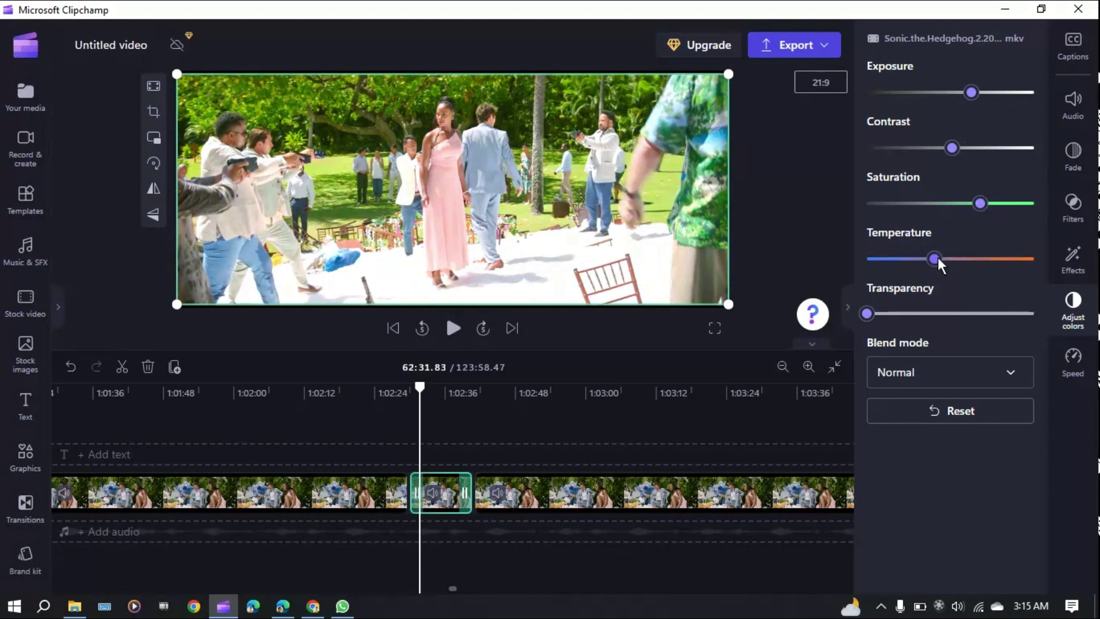
{"action": "mouse_move", "coordinate": [938, 259]}
{"action": "left_mouse_down"}
{"action": "mouse_move", "coordinate": [989, 263]}
{"action": "mouse_move", "coordinate": [906, 260]}
{"action": "mouse_move", "coordinate": [941, 262]}
{"action": "left_mouse_up"}
{"action": "mouse_move", "coordinate": [868, 313]}
{"action": "left_mouse_down"}
{"action": "mouse_move", "coordinate": [1026, 308]}
{"action": "mouse_move", "coordinate": [880, 312]}
{"action": "left_mouse_up"}
Review the blend modes while keeping Normal, and reset all color adjustments of the short middle piece.
{"action": "left_click", "coordinate": [997, 382]}
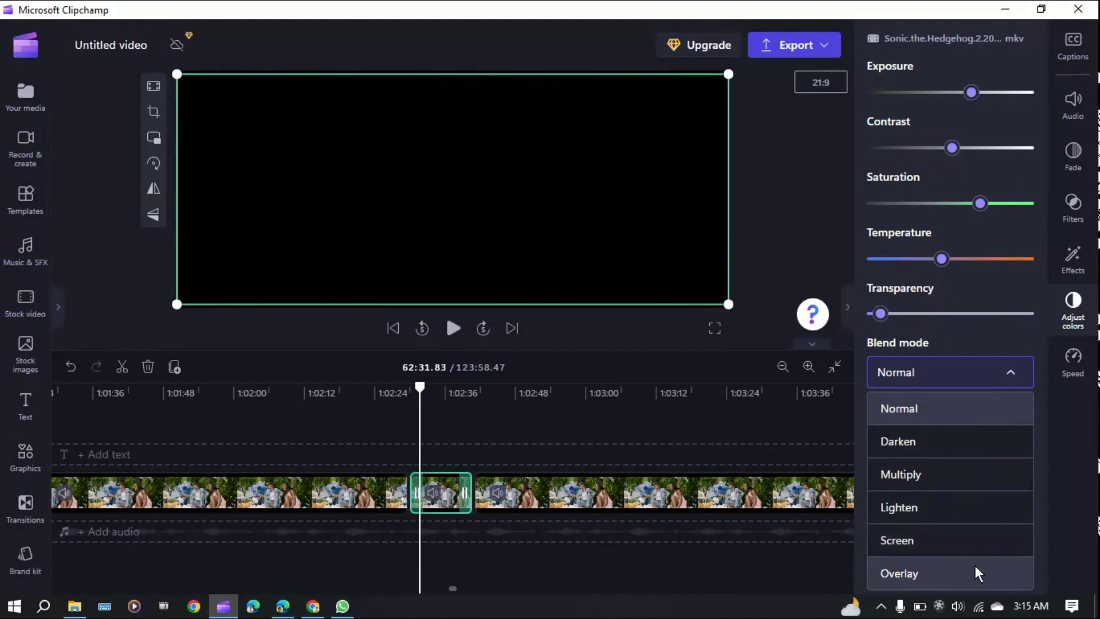
{"action": "left_click", "coordinate": [1004, 367]}
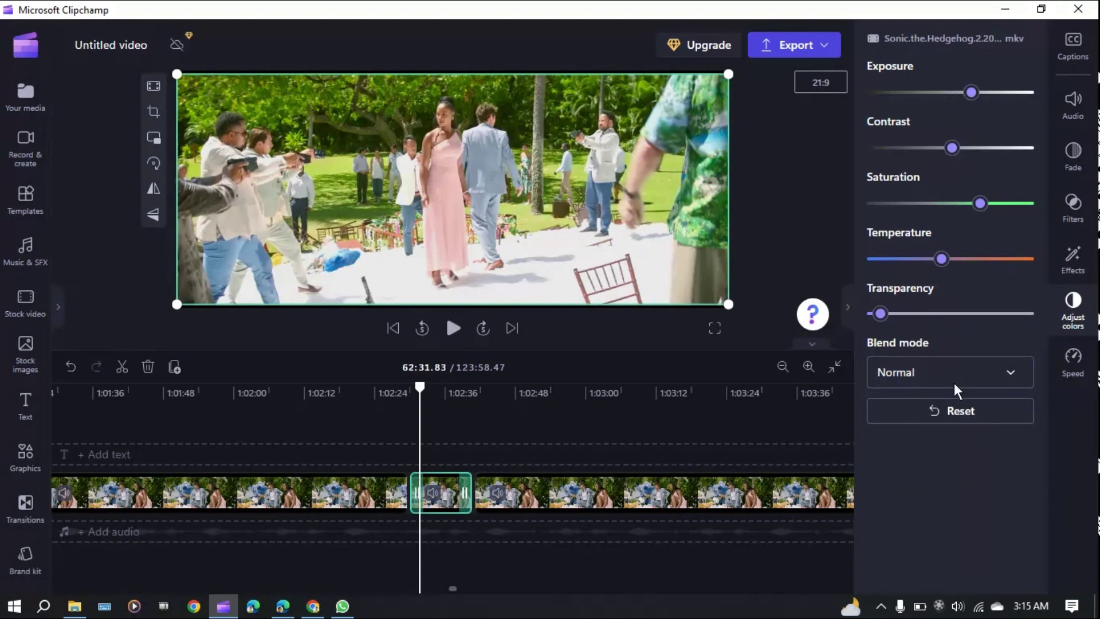
{"action": "left_click", "coordinate": [957, 410]}
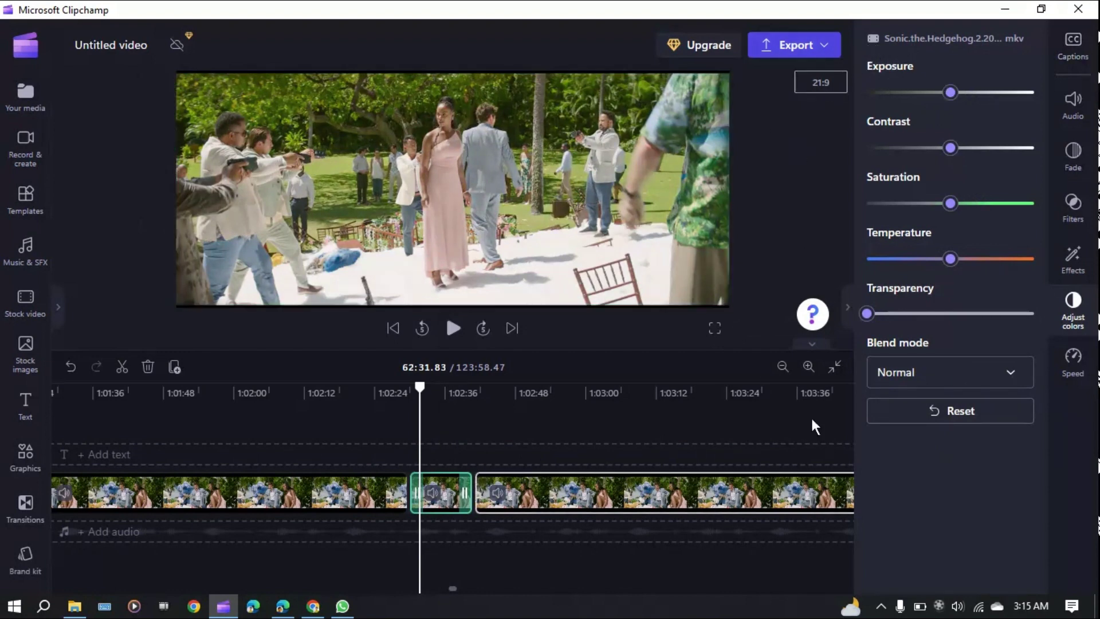
View the video quality options for exporting, continuing despite the timeline gap, and close them without exporting.
{"action": "left_click", "coordinate": [813, 47]}
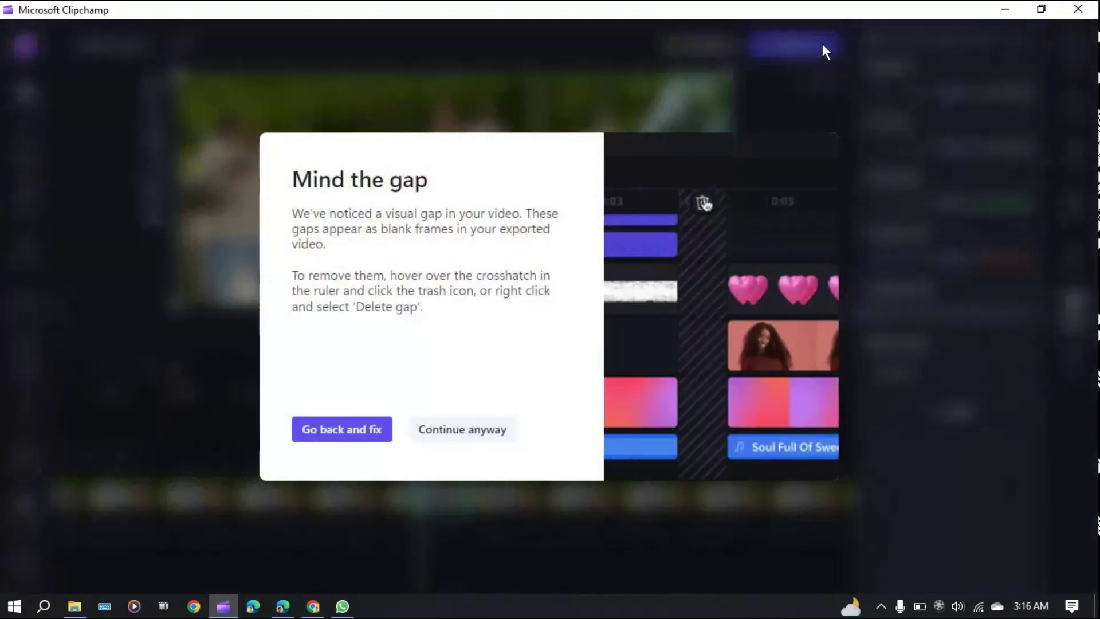
{"action": "left_click", "coordinate": [455, 434]}
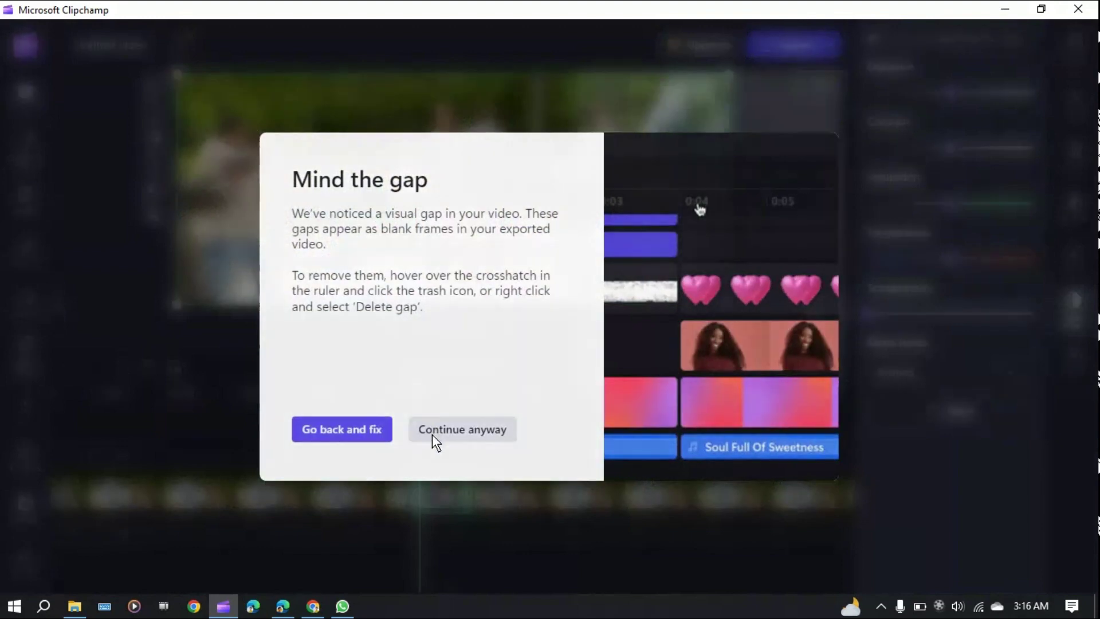
{"action": "left_click", "coordinate": [433, 435]}
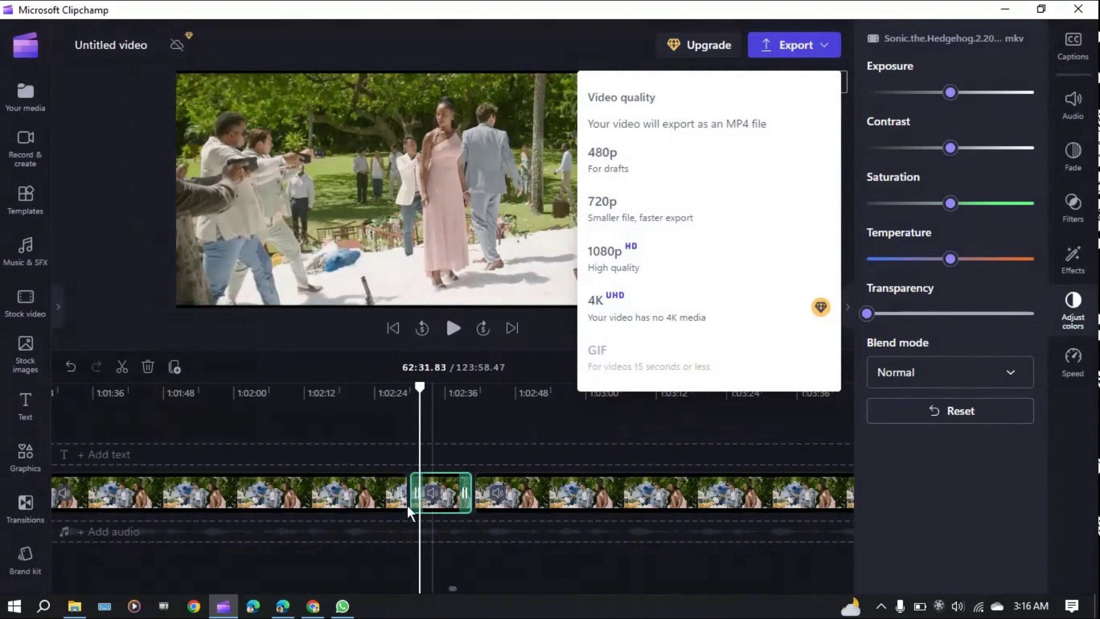
{"action": "left_click", "coordinate": [575, 35]}
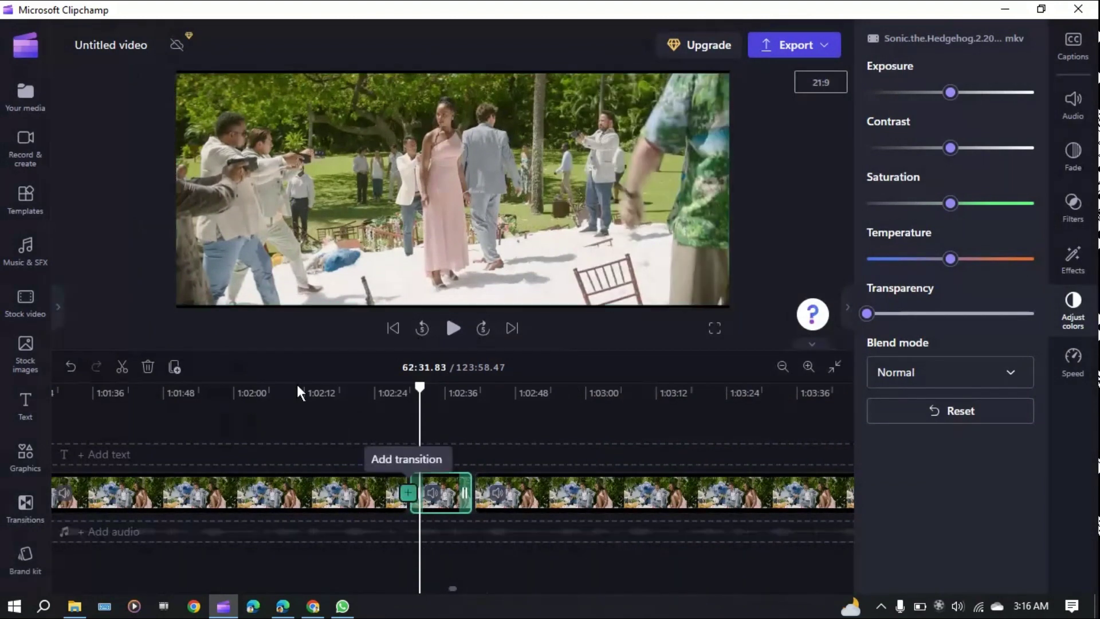
Show the project's imported media and collapse the color adjustment settings.
{"action": "left_click", "coordinate": [26, 92]}
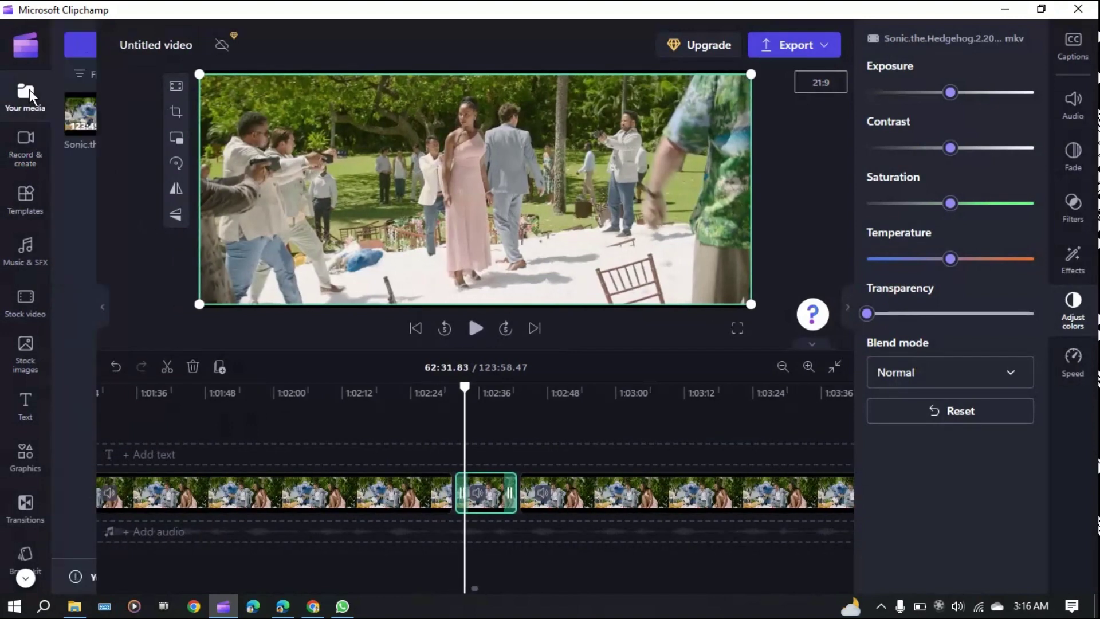
{"action": "left_click", "coordinate": [847, 307]}
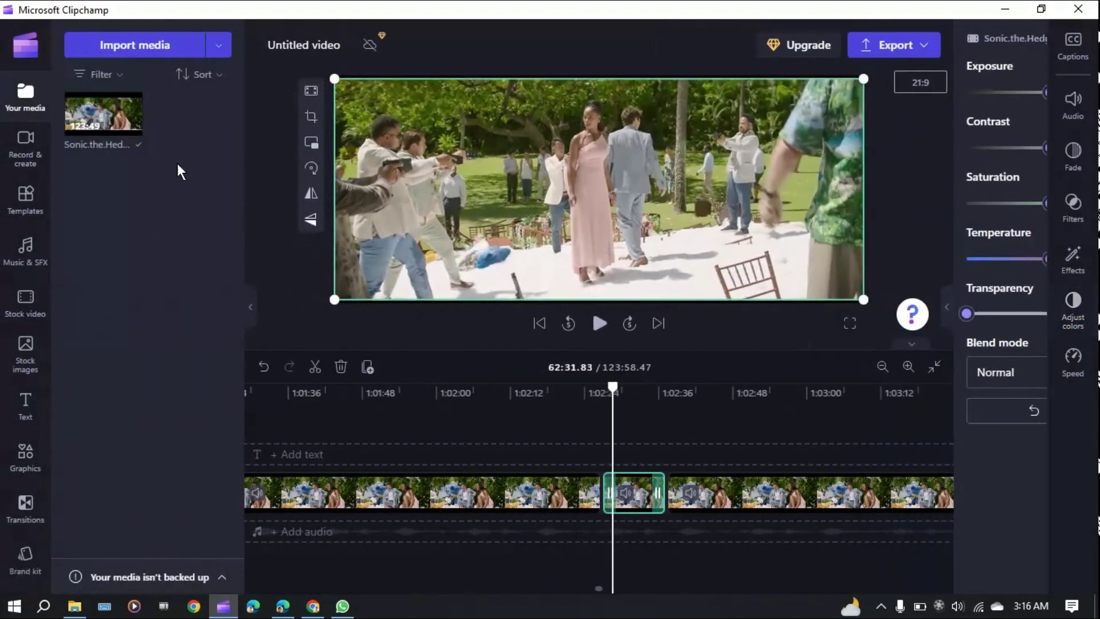
{"action": "mouse_move", "coordinate": [131, 104]}
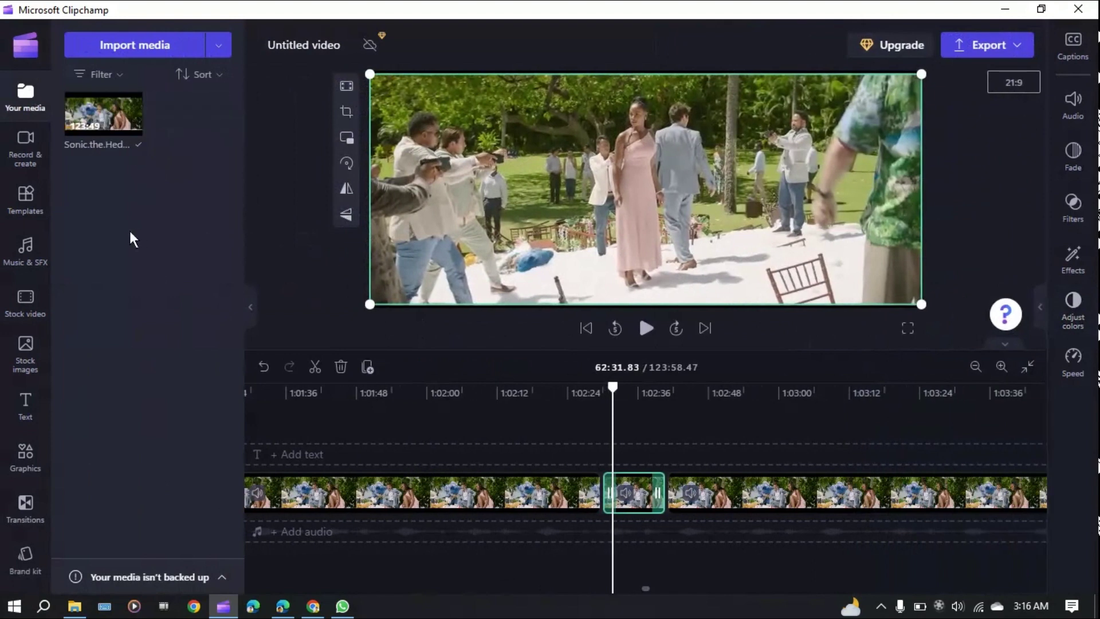